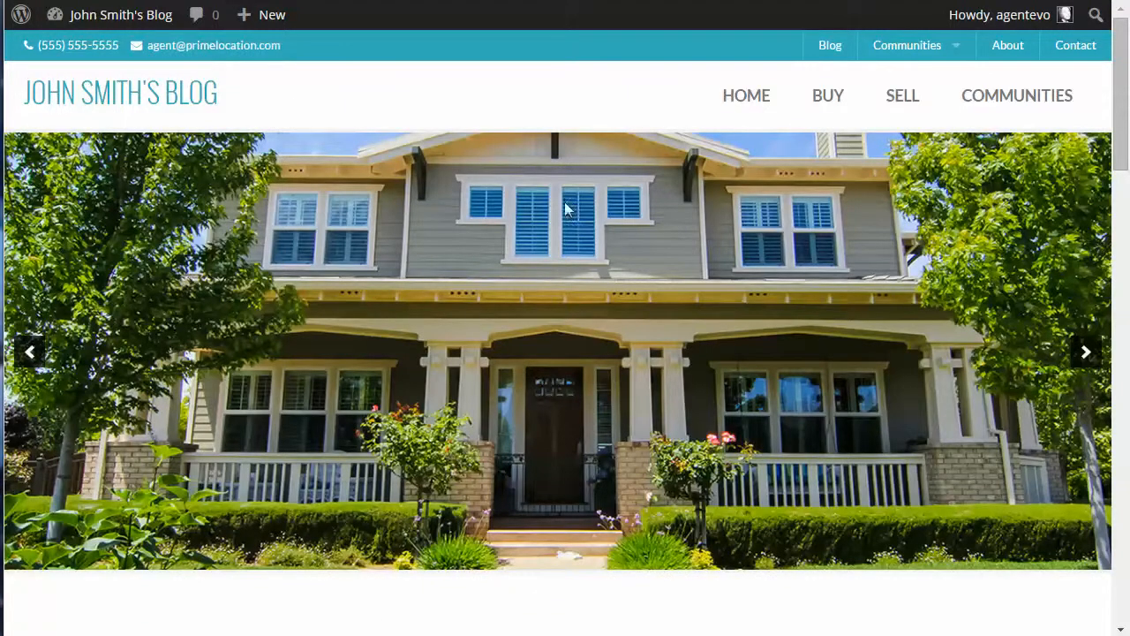
# Open the site's Blog page, review it down to the footer, and return to the homepage.
pyautogui.click(830, 45)
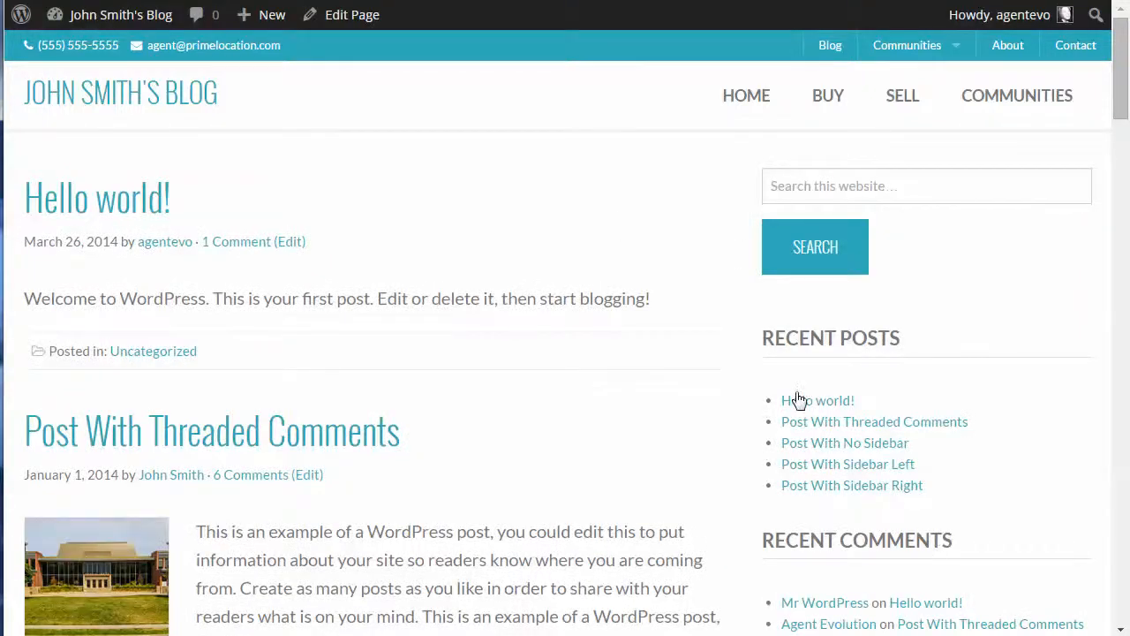
pyautogui.scroll(-15, 595, 323)
pyautogui.scroll(-15, 597, 323)
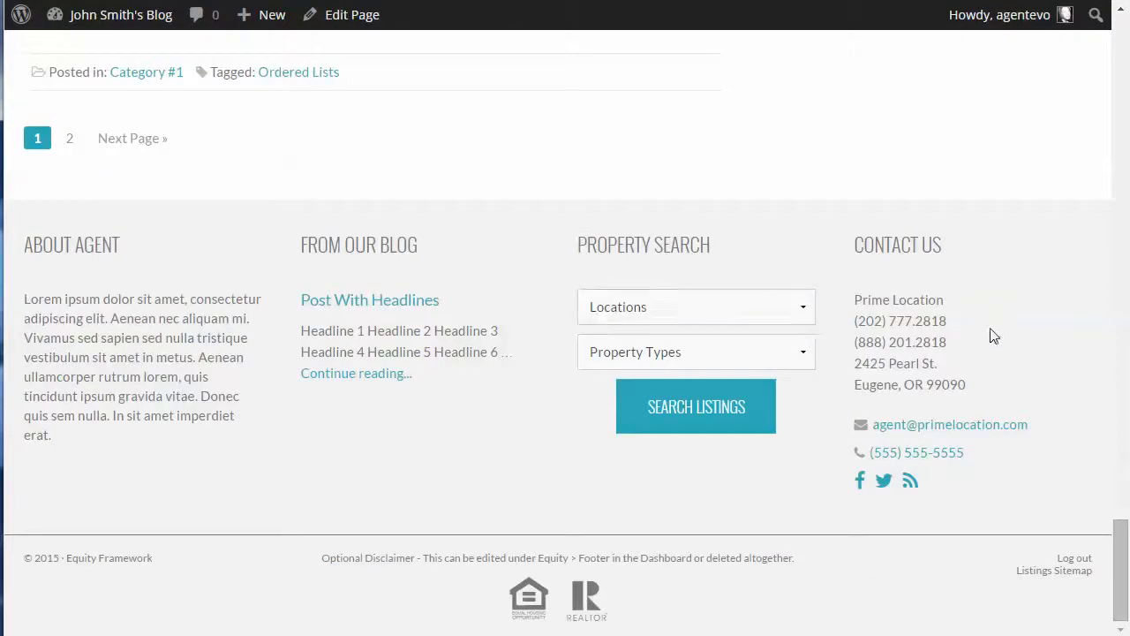
pyautogui.scroll(20, 486, 235)
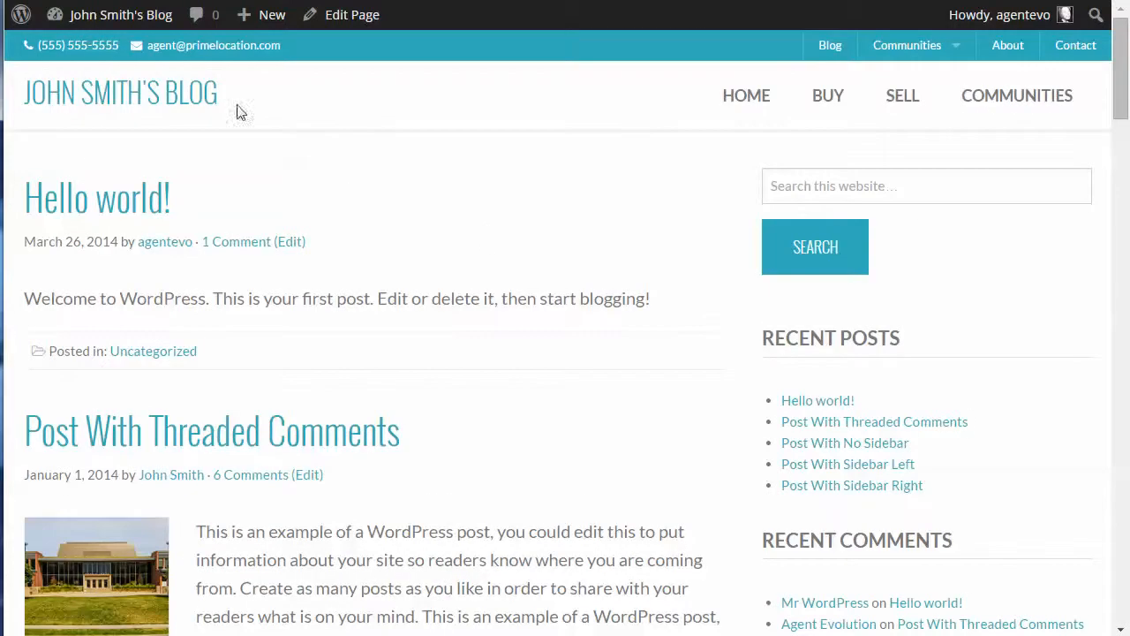
pyautogui.click(88, 92)
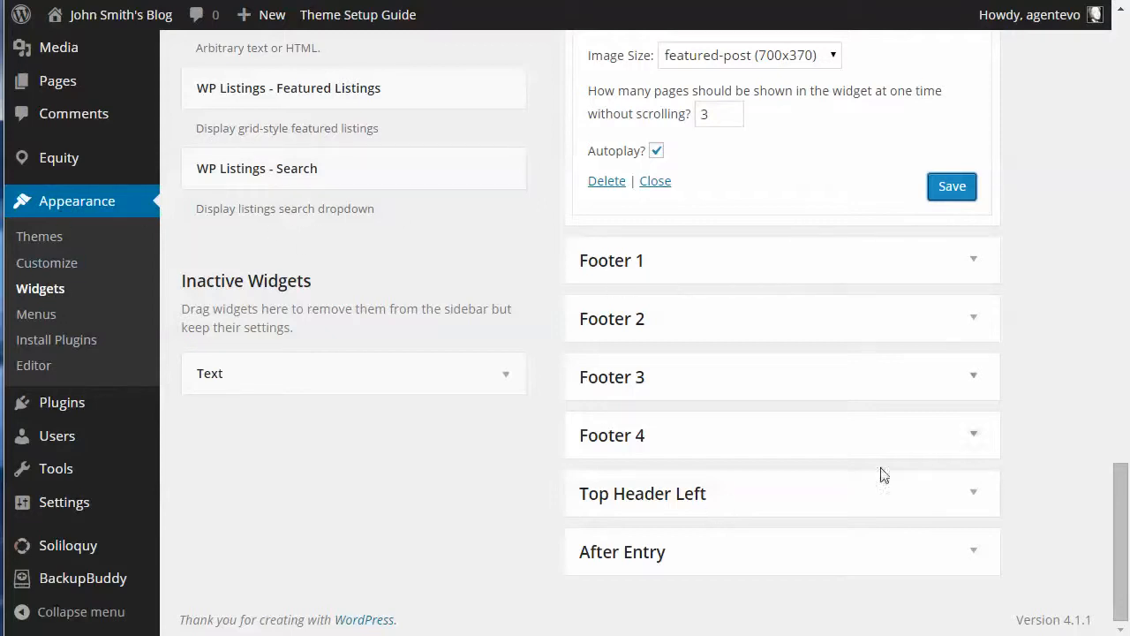
# Expand the Top Header Left widget area, review the shortcodes in its Text widget, and collapse the widget.
pyautogui.click(975, 495)
pyautogui.scroll(-2, 1044, 478)
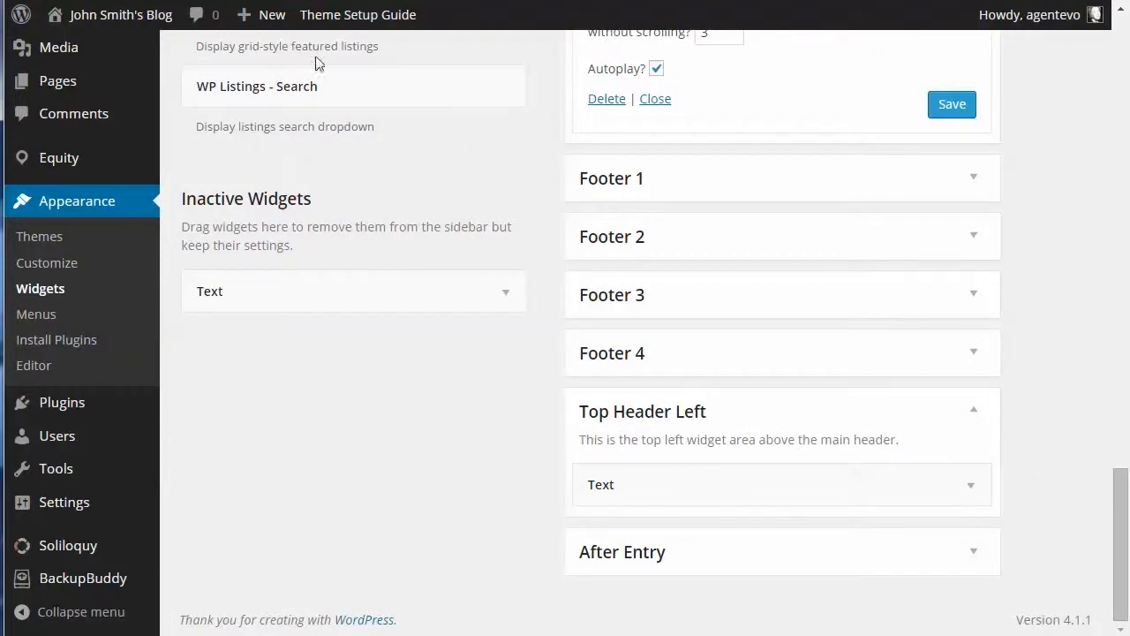
pyautogui.click(970, 486)
pyautogui.scroll(-2, 1041, 441)
pyautogui.scroll(-3, 1053, 434)
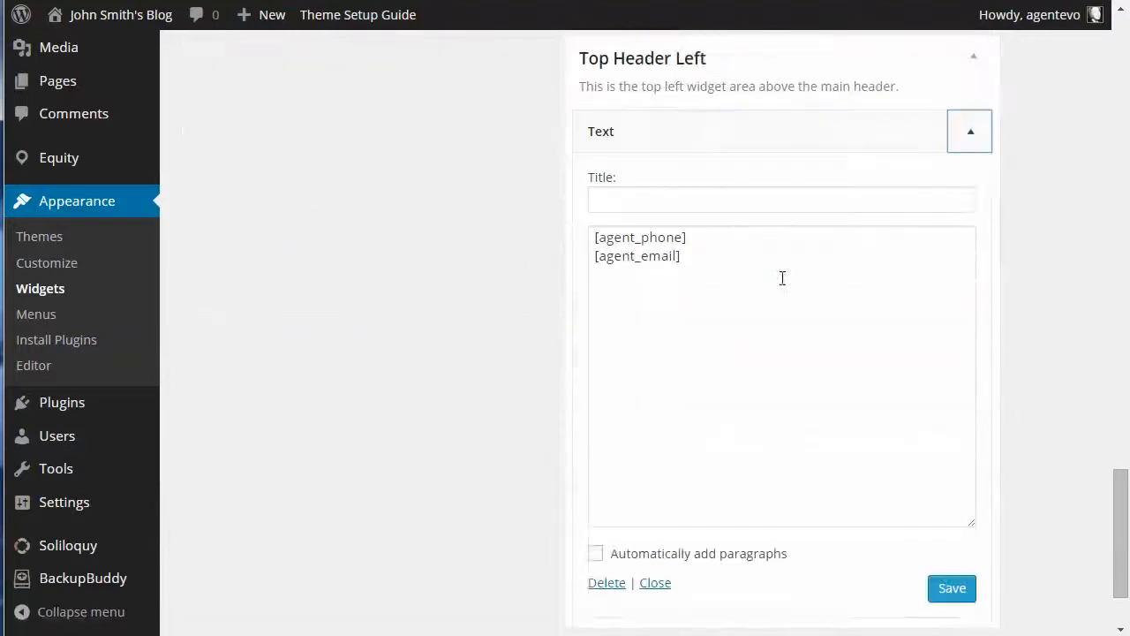
pyautogui.click(716, 239)
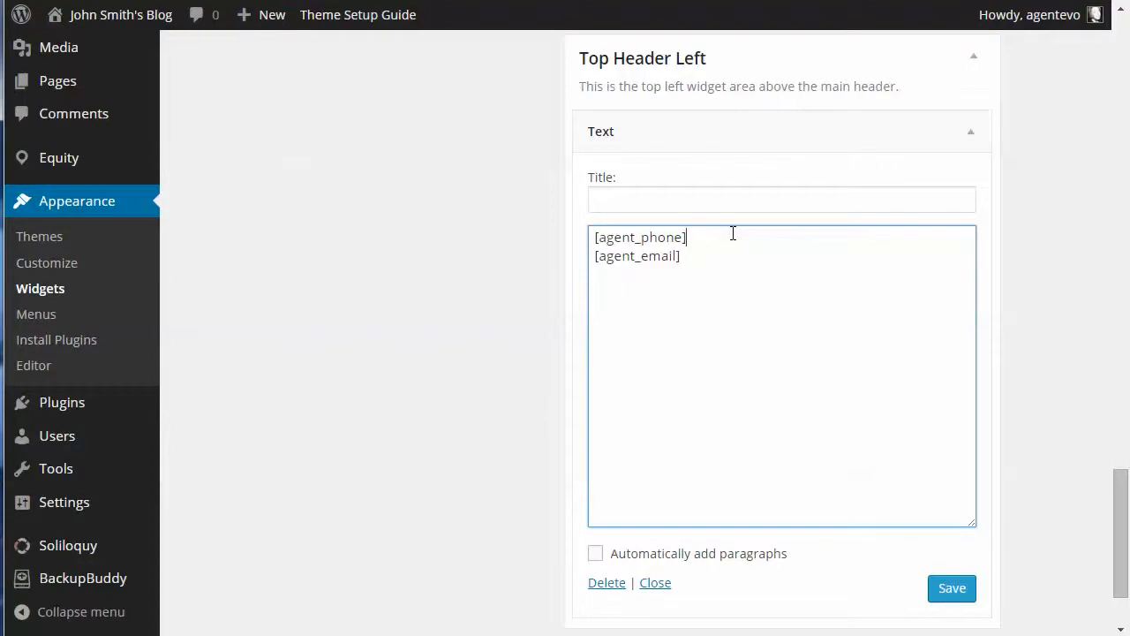
pyautogui.scroll(1, 733, 233)
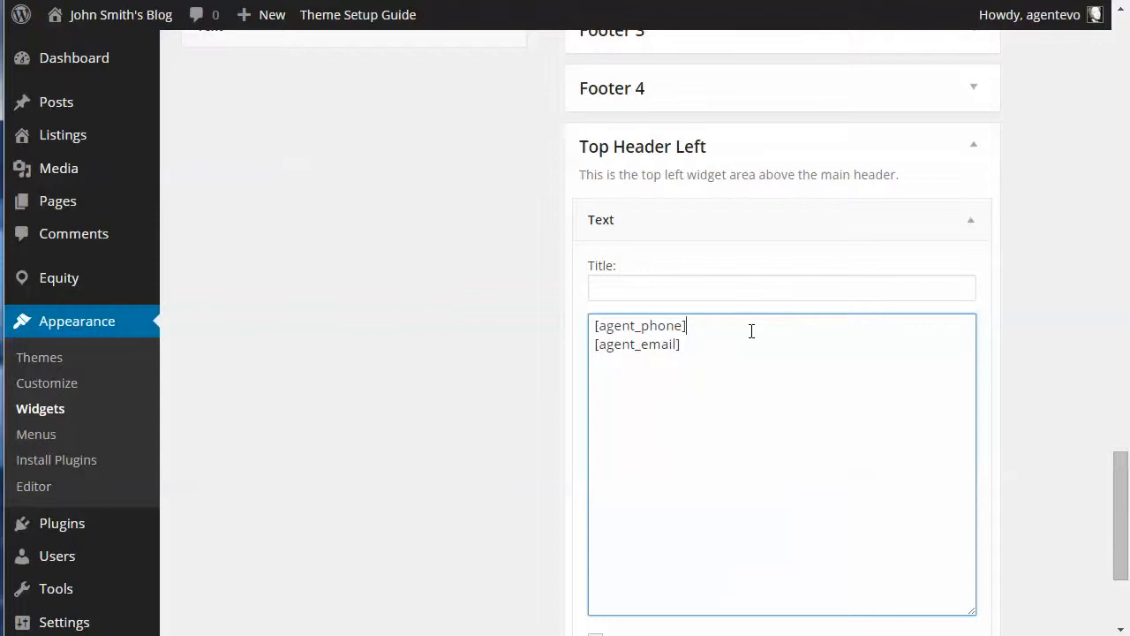
pyautogui.click(974, 221)
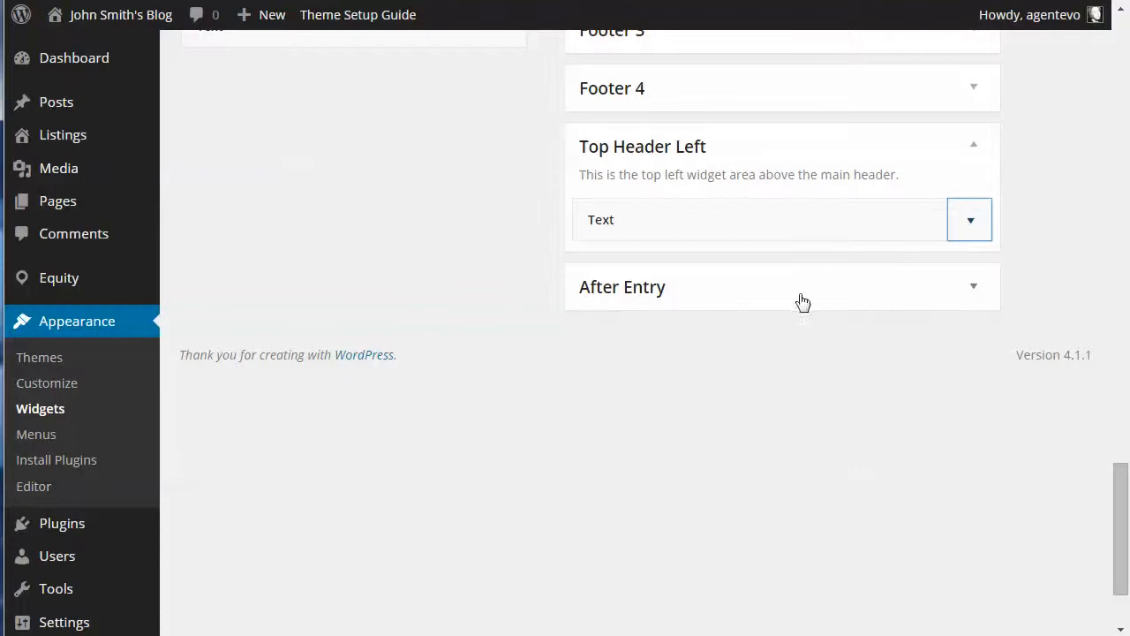
# Expand the After Entry widget area and review the title and content of its Text widget.
pyautogui.click(974, 291)
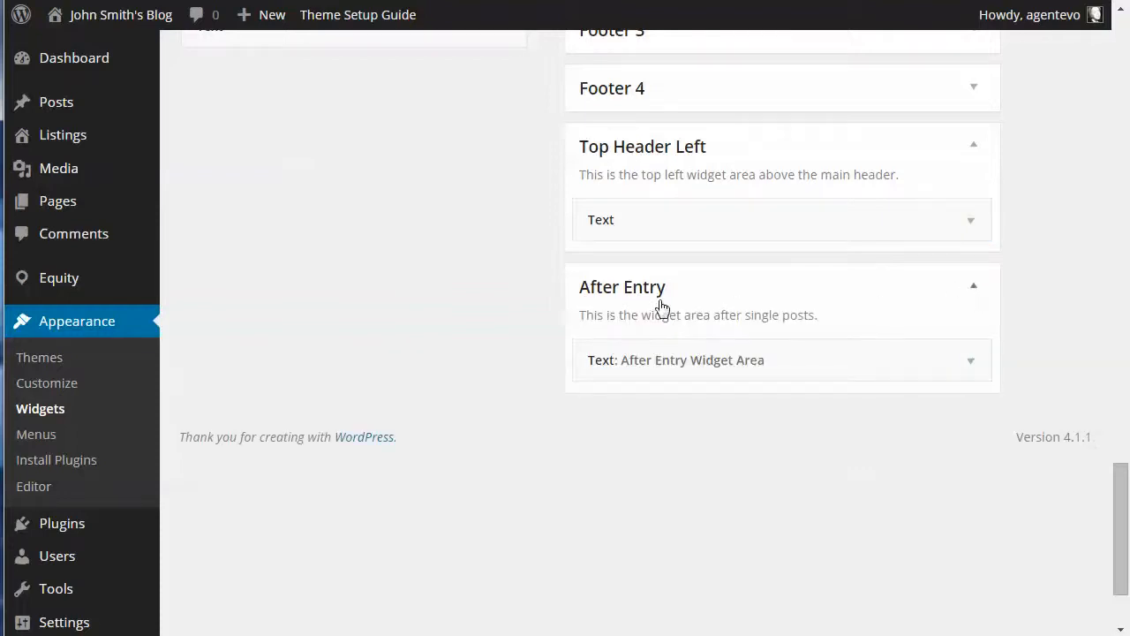
pyautogui.click(972, 367)
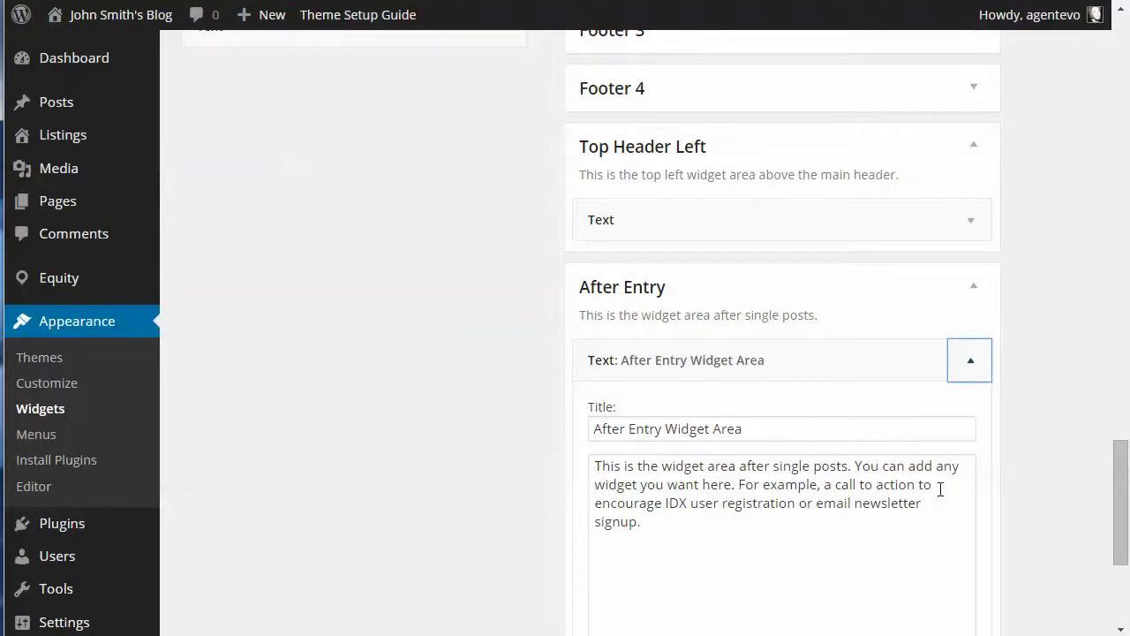
pyautogui.scroll(-1, 940, 489)
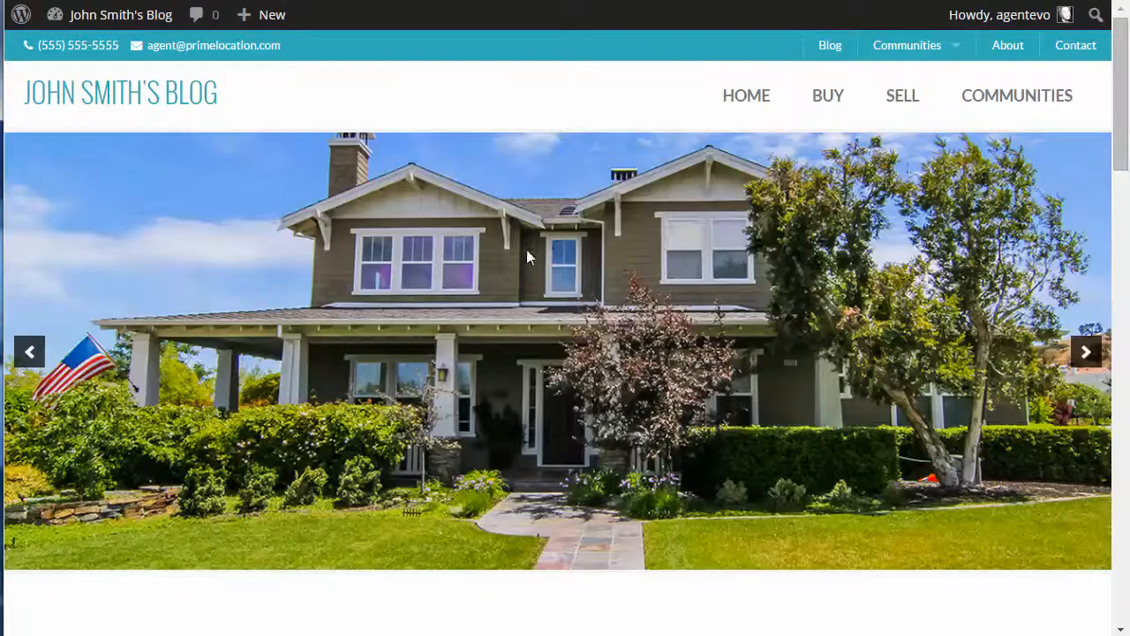
# Browse the live homepage and open the first listing in the Properties section.
pyautogui.scroll(-5, 542, 276)
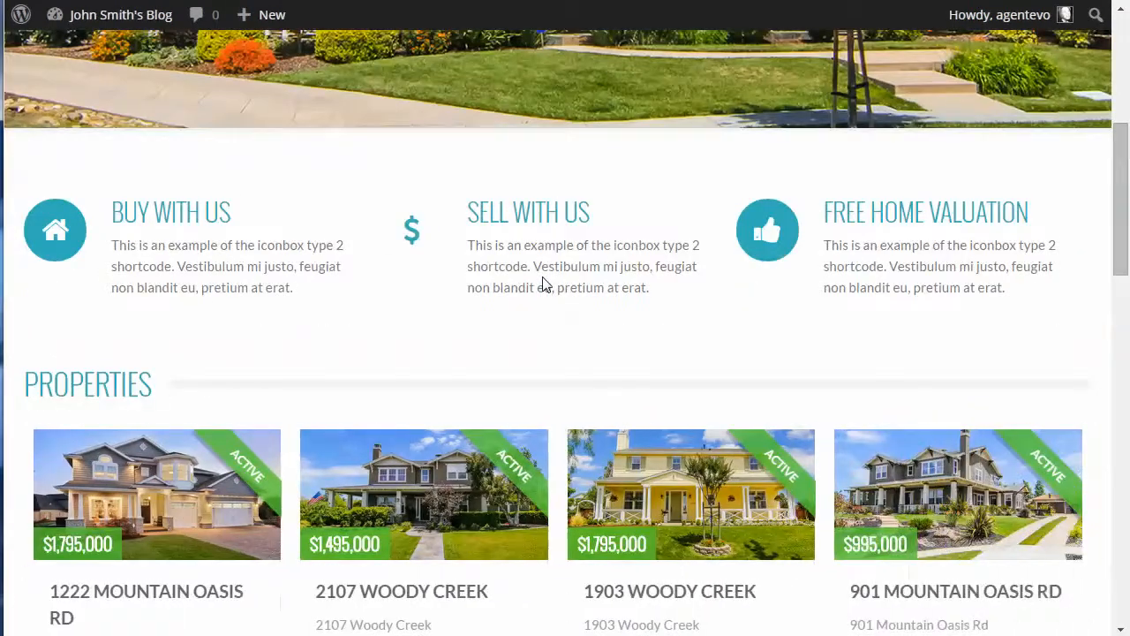
pyautogui.scroll(5, 542, 284)
pyautogui.scroll(-5, 543, 279)
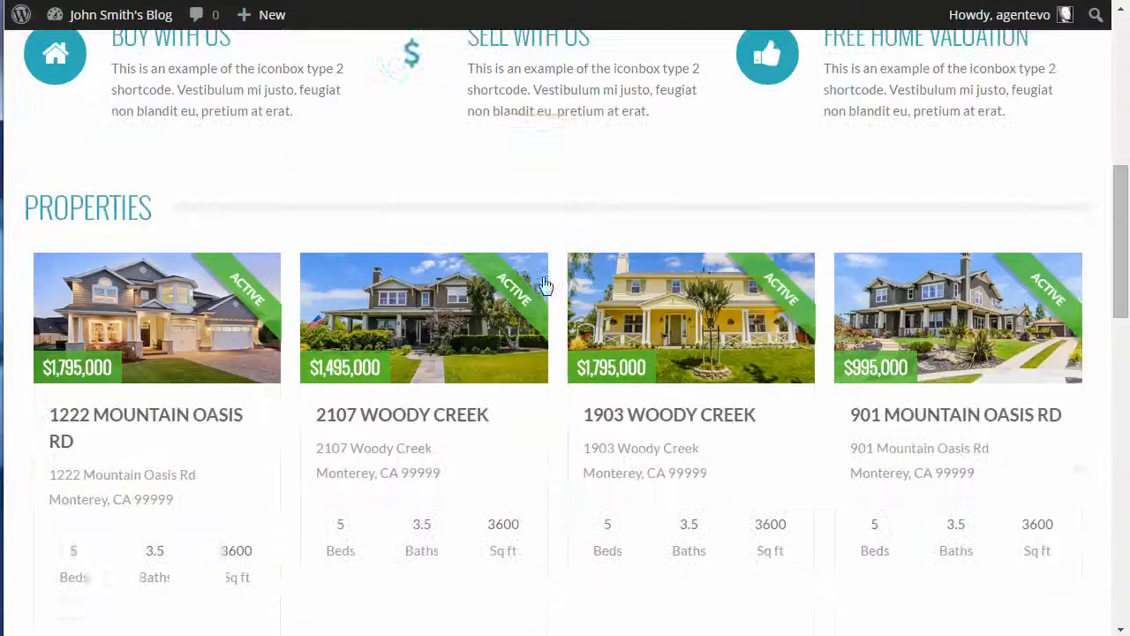
pyautogui.click(172, 311)
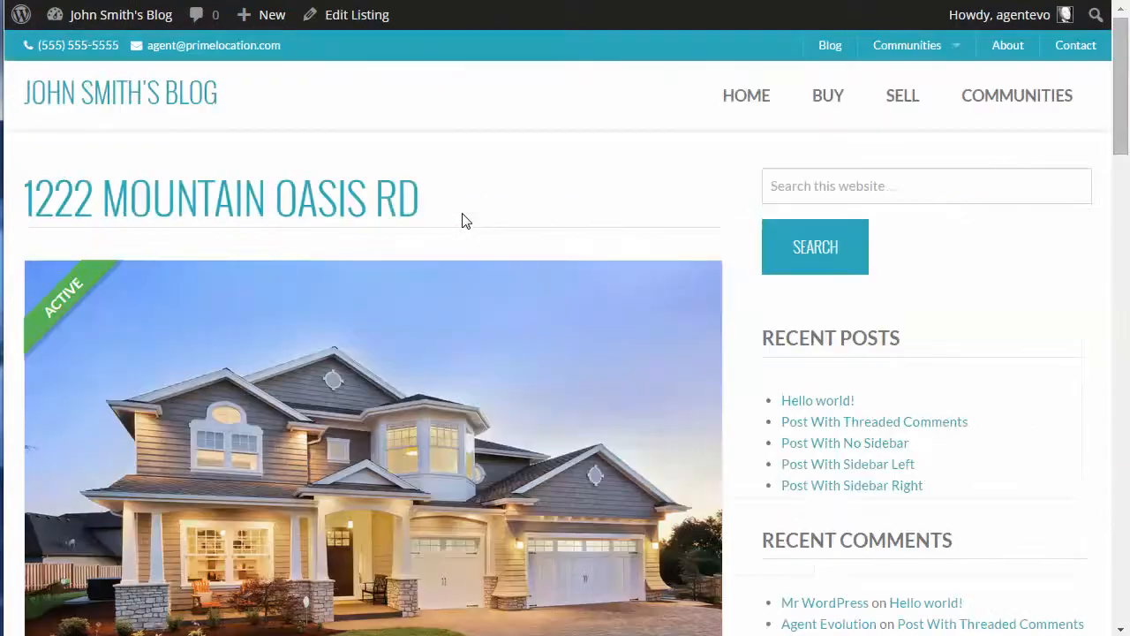
# Examine the After Entry widget area's heading and text below the listing's inquiry form.
pyautogui.scroll(-15, 596, 340)
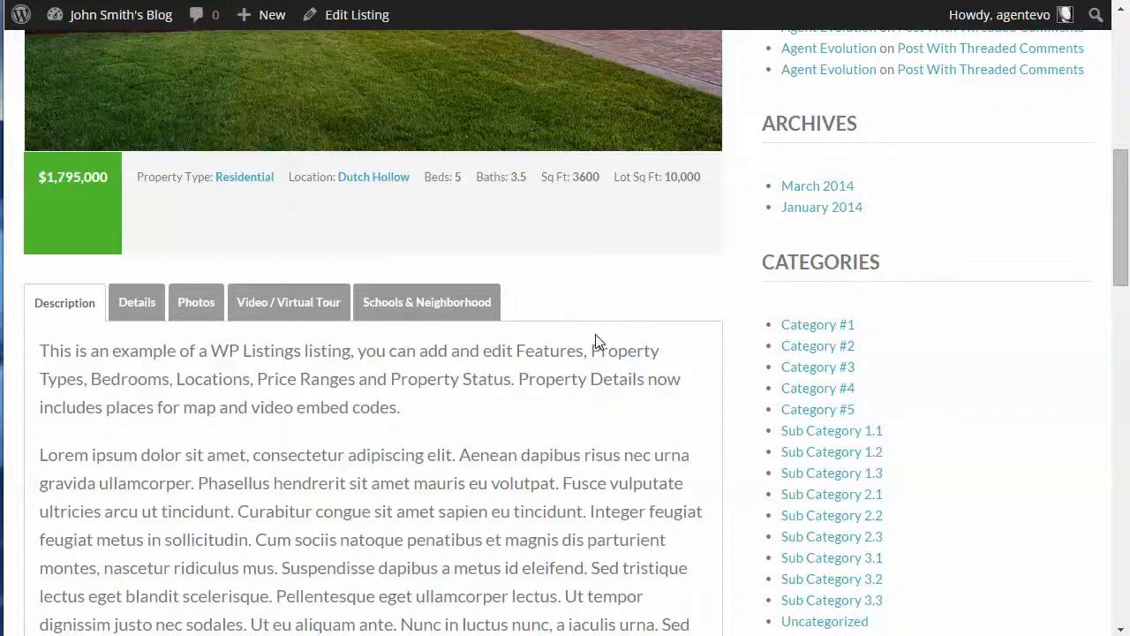
pyautogui.scroll(-7, 596, 341)
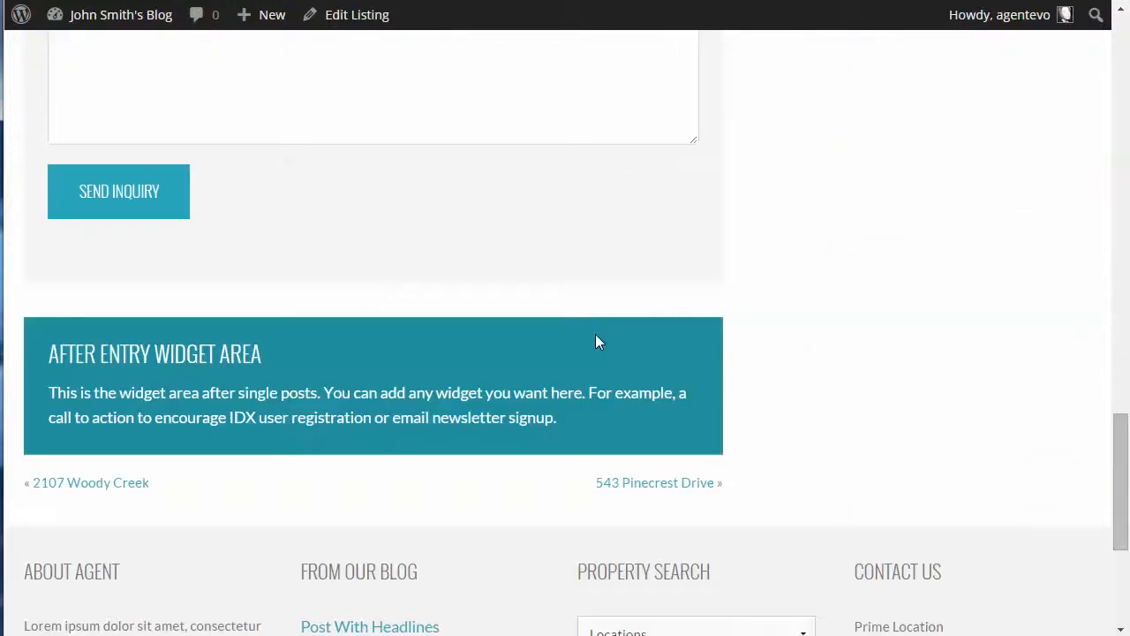
pyautogui.moveTo(53, 353); pyautogui.dragTo(306, 353)
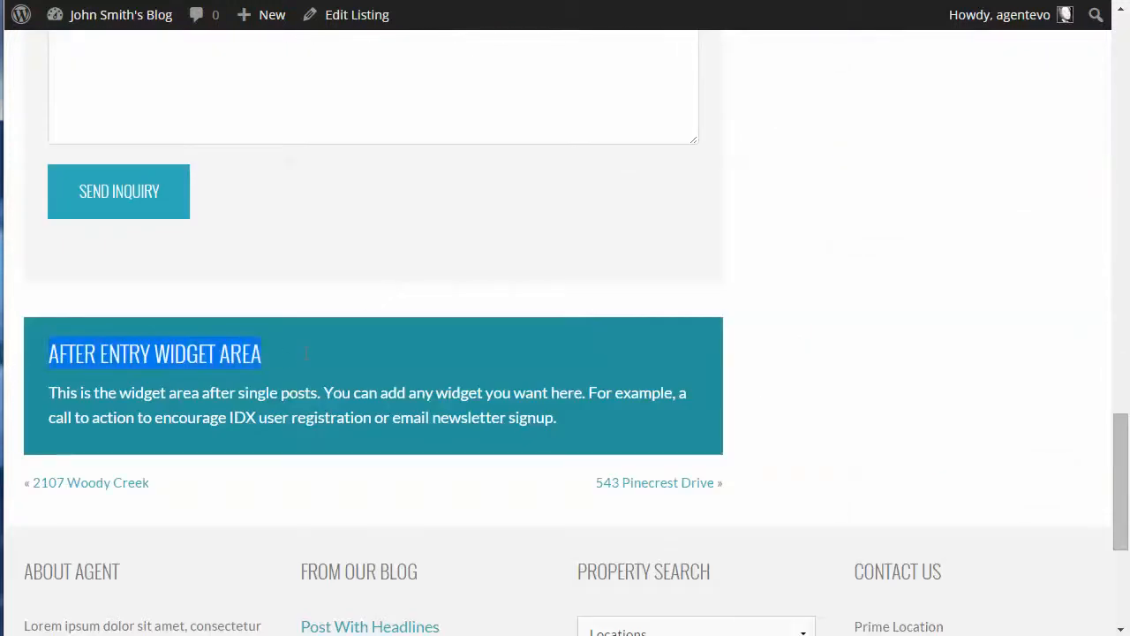
pyautogui.click(530, 392)
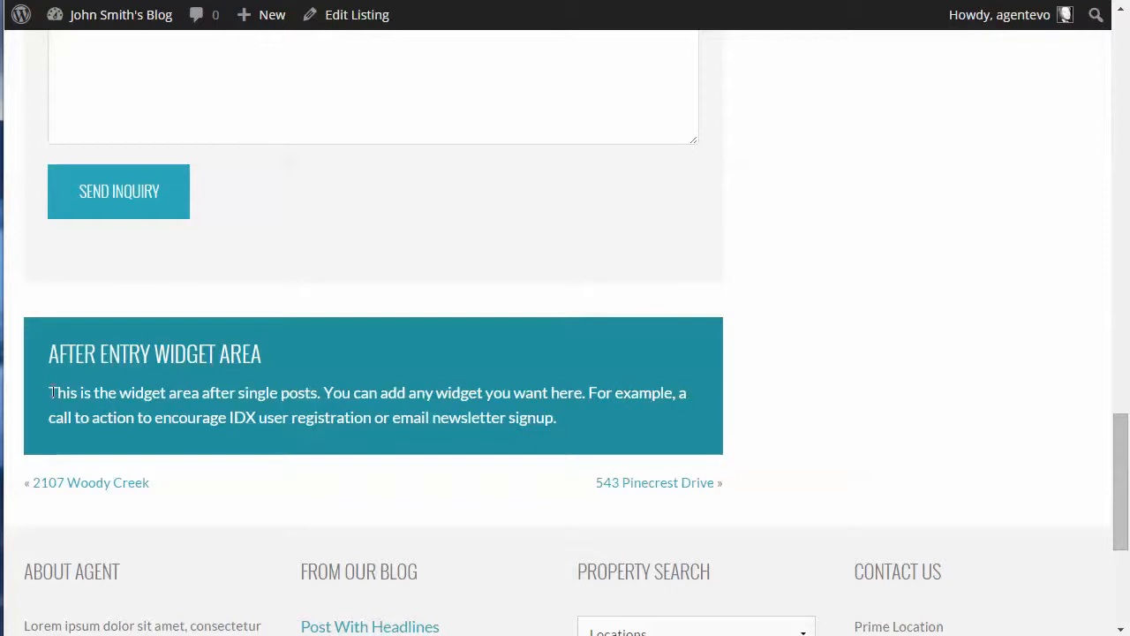
pyautogui.moveTo(48, 392); pyautogui.dragTo(574, 420)
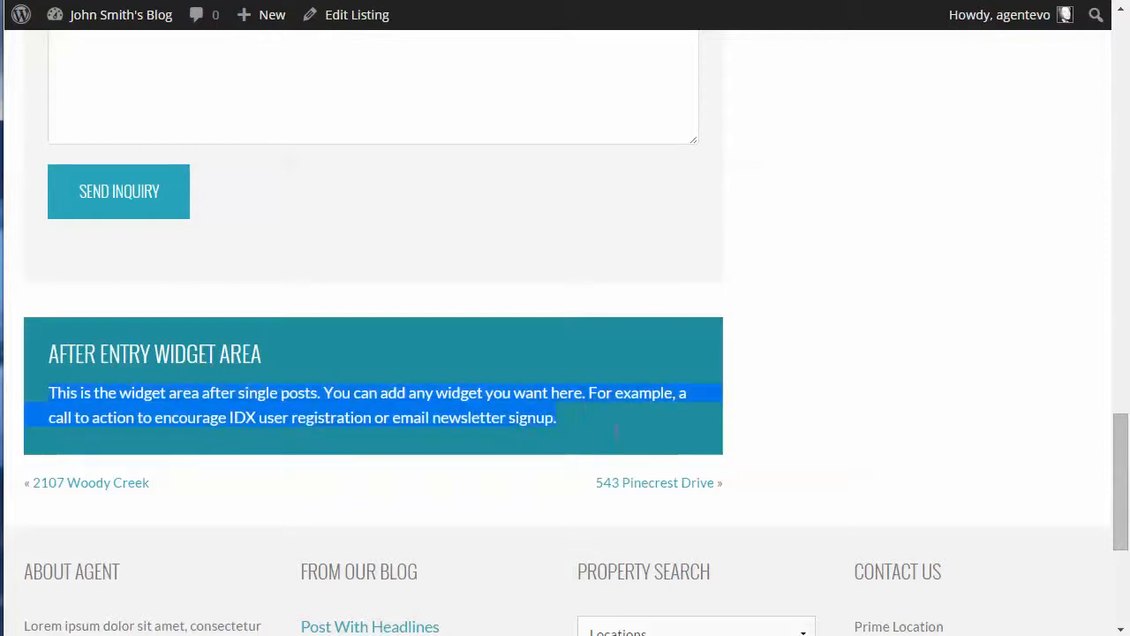
pyautogui.click(439, 332)
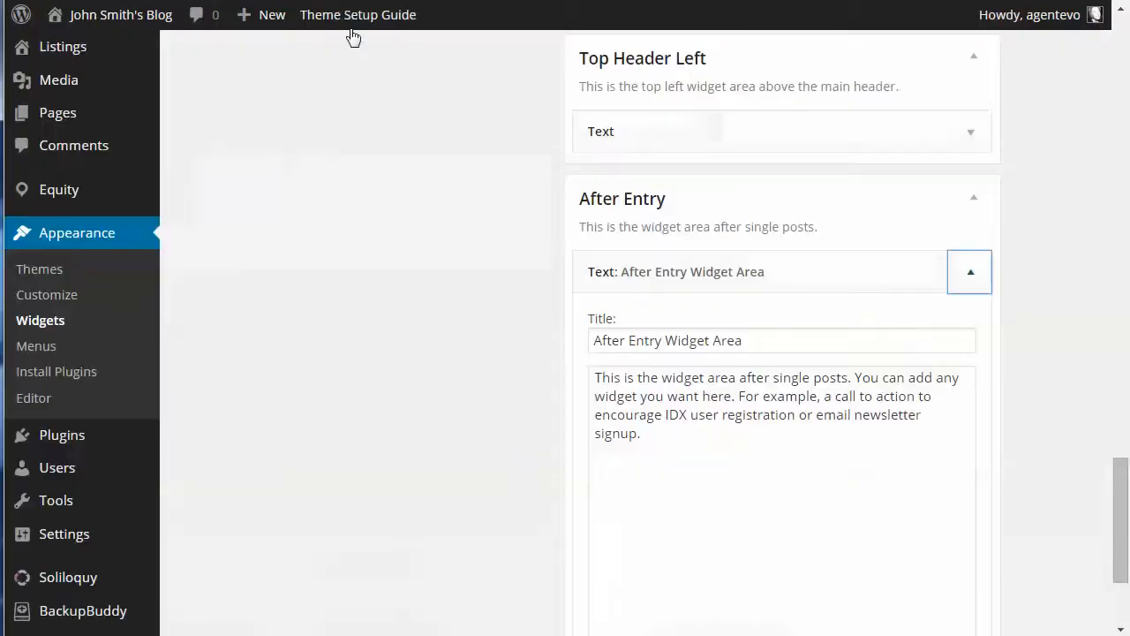
# Collapse the After Entry Text widget in the dashboard and expand the Default Sidebar widget area.
pyautogui.click(993, 276)
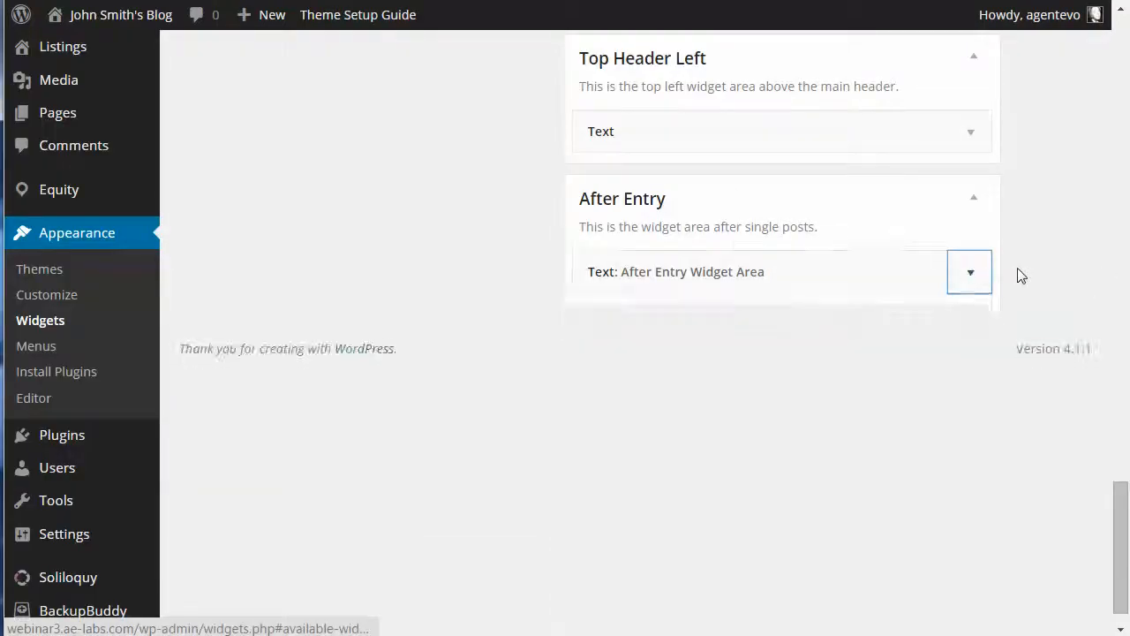
pyautogui.scroll(8, 1019, 274)
pyautogui.scroll(12, 1019, 275)
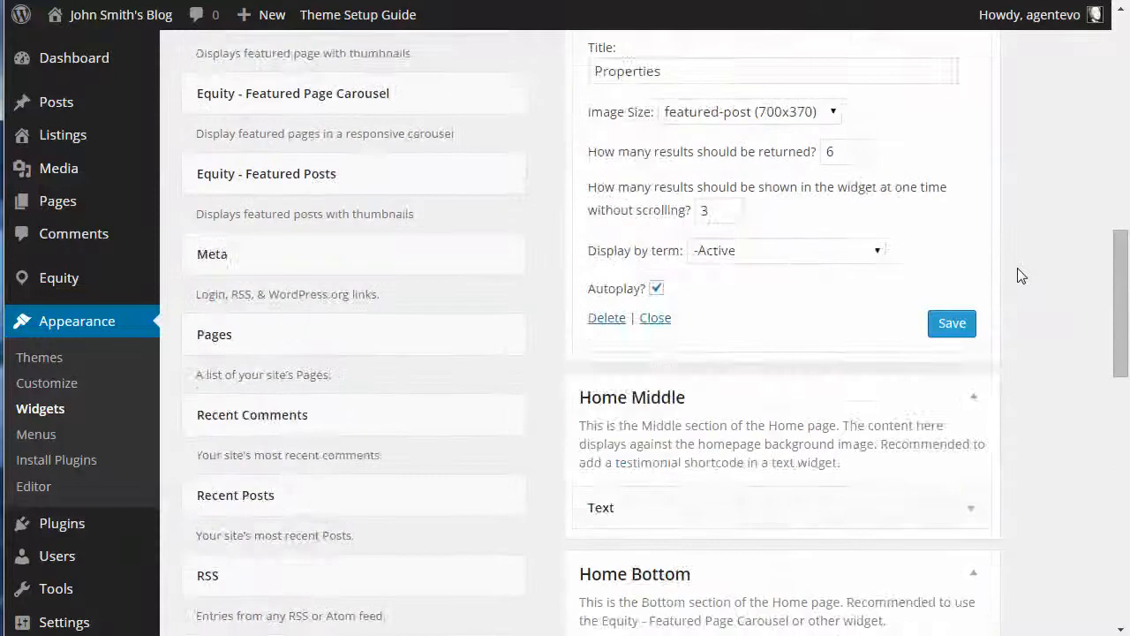
pyautogui.scroll(6, 1019, 276)
pyautogui.scroll(-4, 1018, 276)
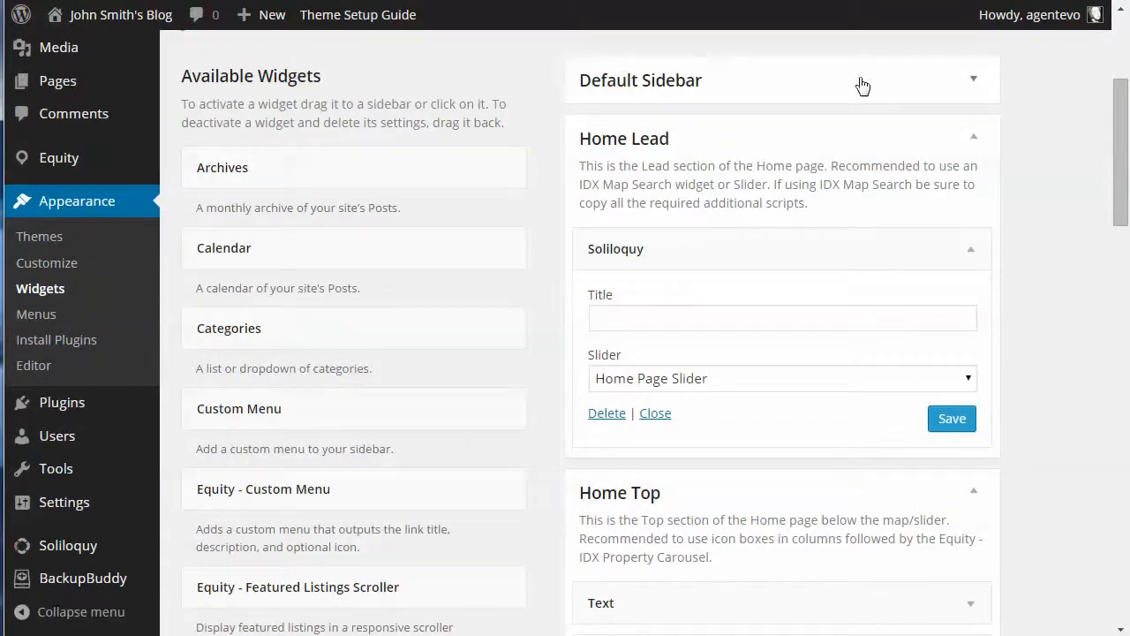
pyautogui.click(971, 83)
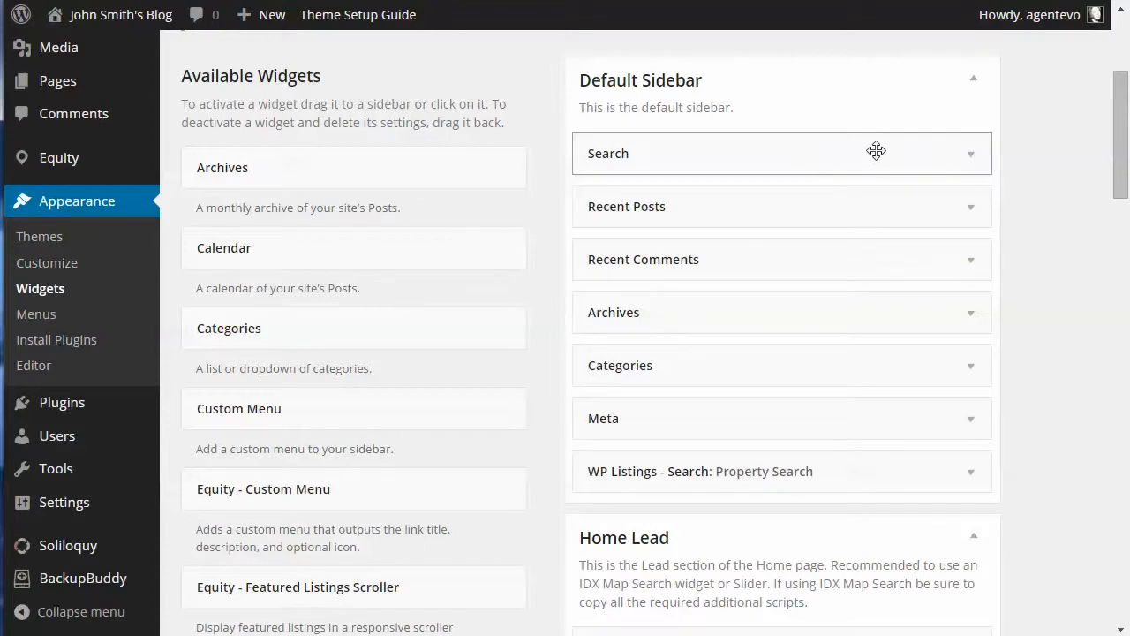
# Remove the Search, Recent Posts, Recent Comments, Archives, Categories and Meta widgets from the Default Sidebar.
pyautogui.moveTo(881, 147); pyautogui.dragTo(459, 132)
pyautogui.moveTo(739, 149); pyautogui.dragTo(358, 134)
pyautogui.moveTo(694, 151); pyautogui.dragTo(375, 134)
pyautogui.moveTo(585, 151); pyautogui.dragTo(380, 137)
pyautogui.moveTo(681, 148); pyautogui.dragTo(343, 124)
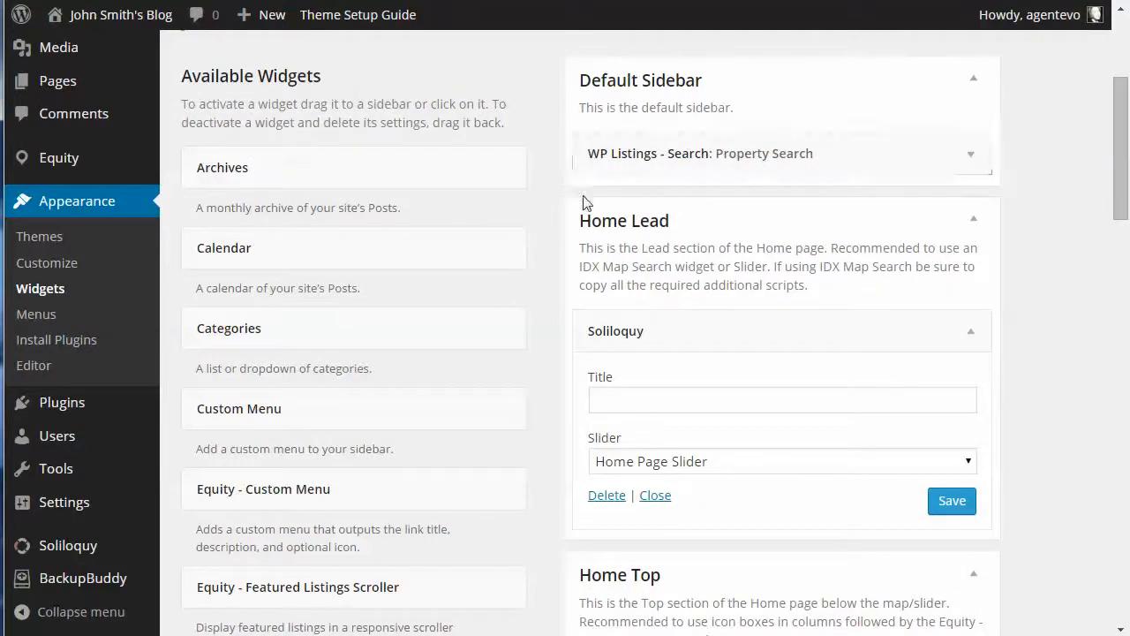
# Include the Features taxonomy in the Default Sidebar's WP Listings - Search widget and save it.
pyautogui.click(971, 158)
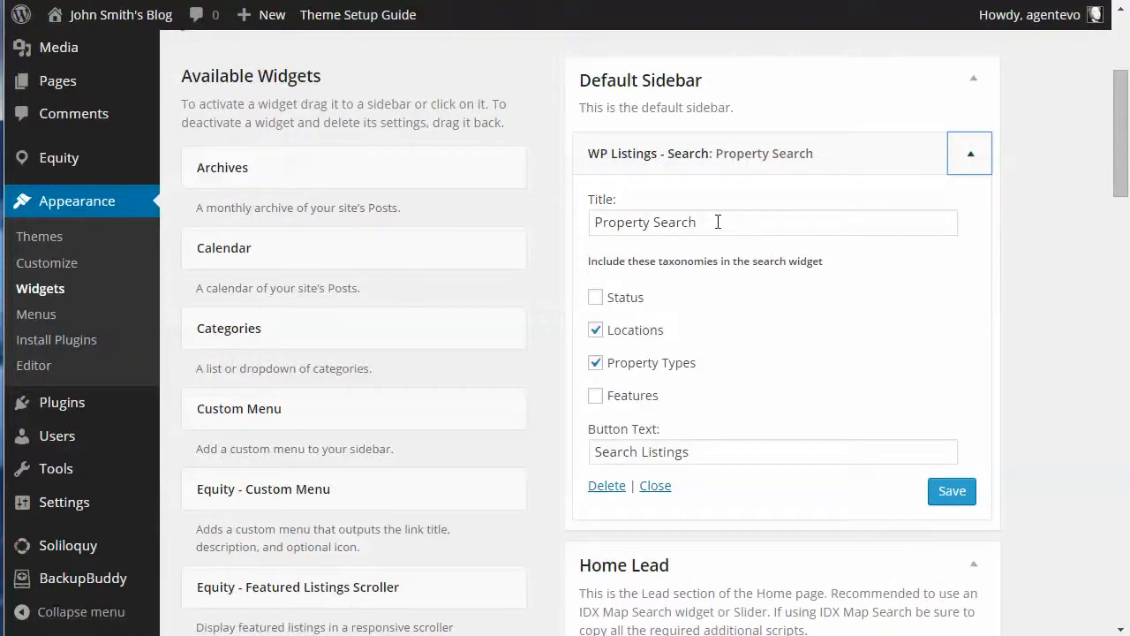
pyautogui.moveTo(718, 221); pyautogui.dragTo(579, 216)
pyautogui.click(687, 318)
pyautogui.click(597, 396)
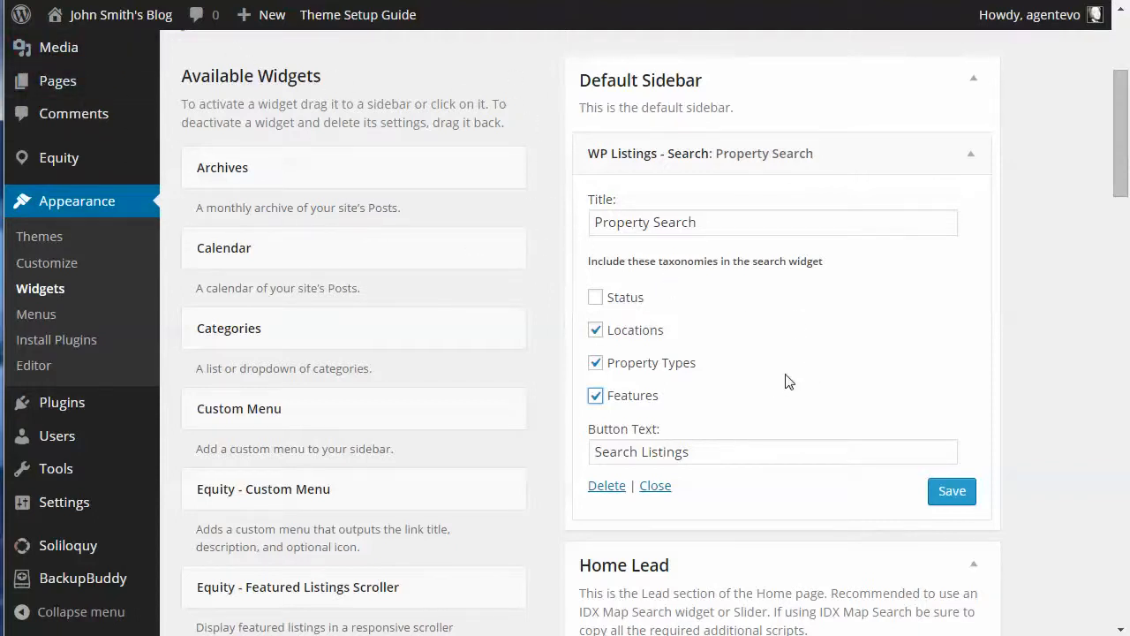
pyautogui.click(945, 492)
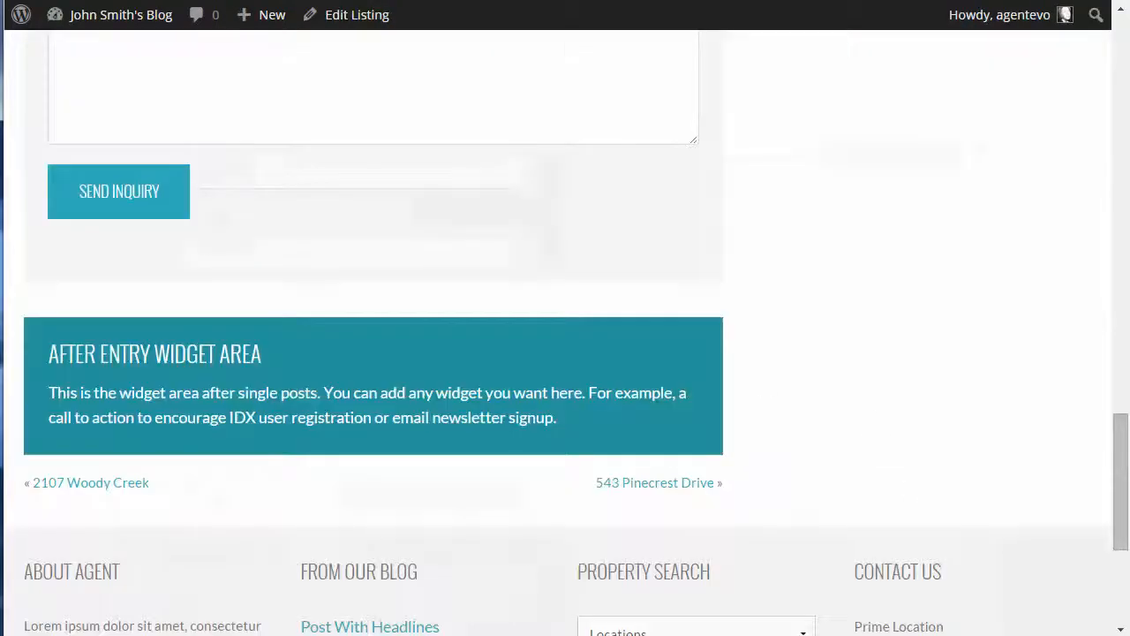
# Reload the live listing page to check its updated sidebar.
pyautogui.scroll(10, 766, 233)
pyautogui.scroll(10, 959, 206)
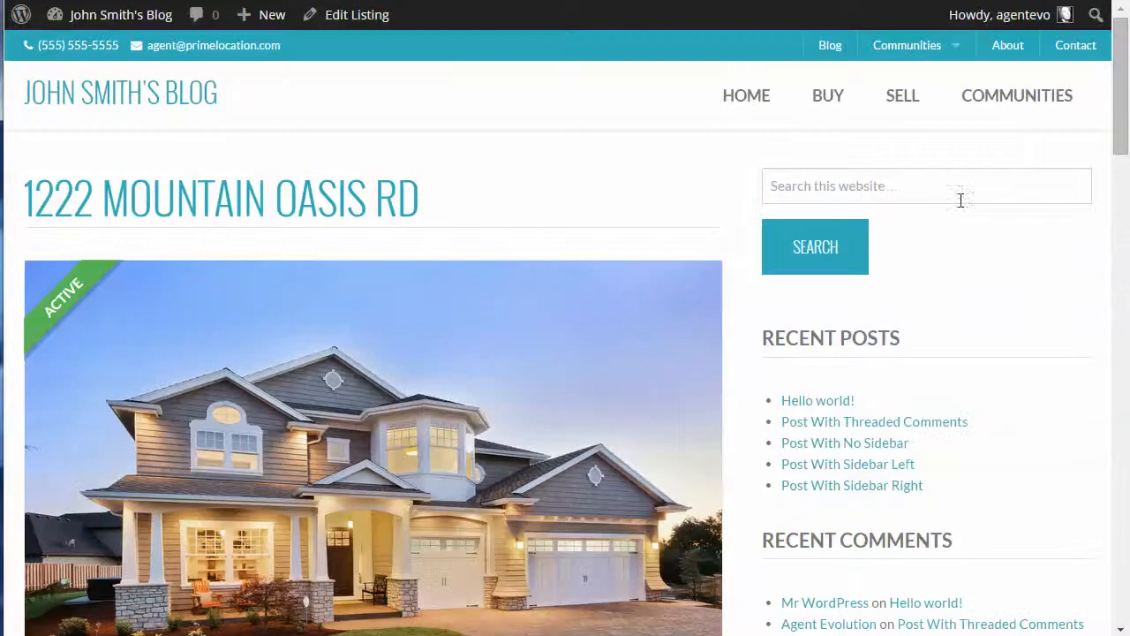
pyautogui.press('F5')
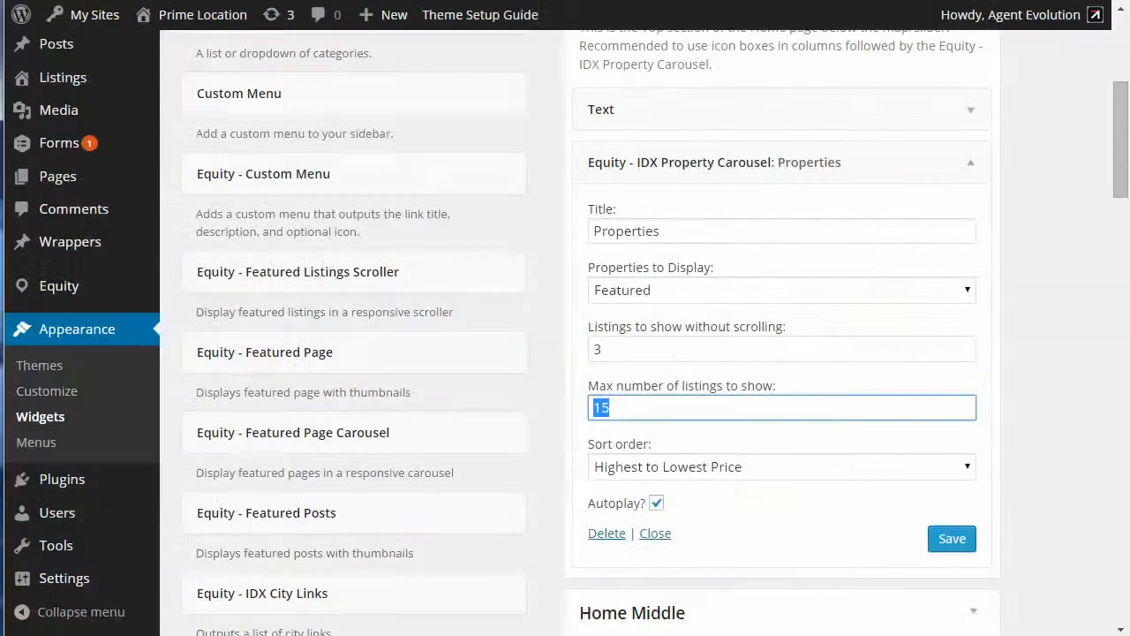
# Expand the Prime Location Default Sidebar and view the city list choices in its Equity - IDX Quick Search widget.
pyautogui.scroll(4, 966, 206)
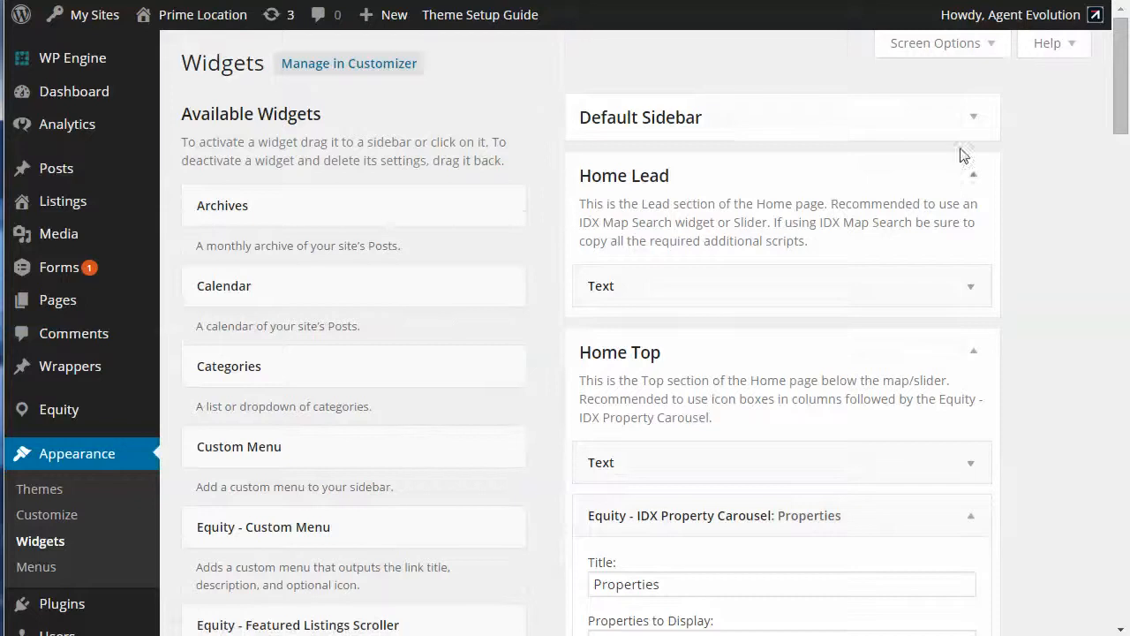
pyautogui.click(975, 120)
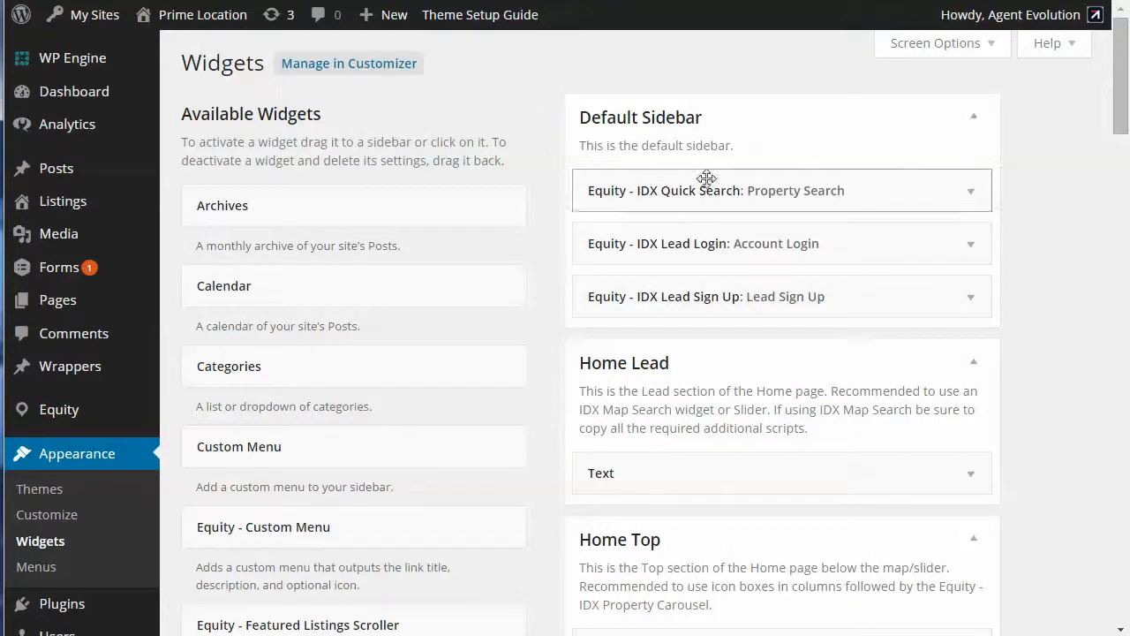
pyautogui.click(967, 198)
pyautogui.click(738, 318)
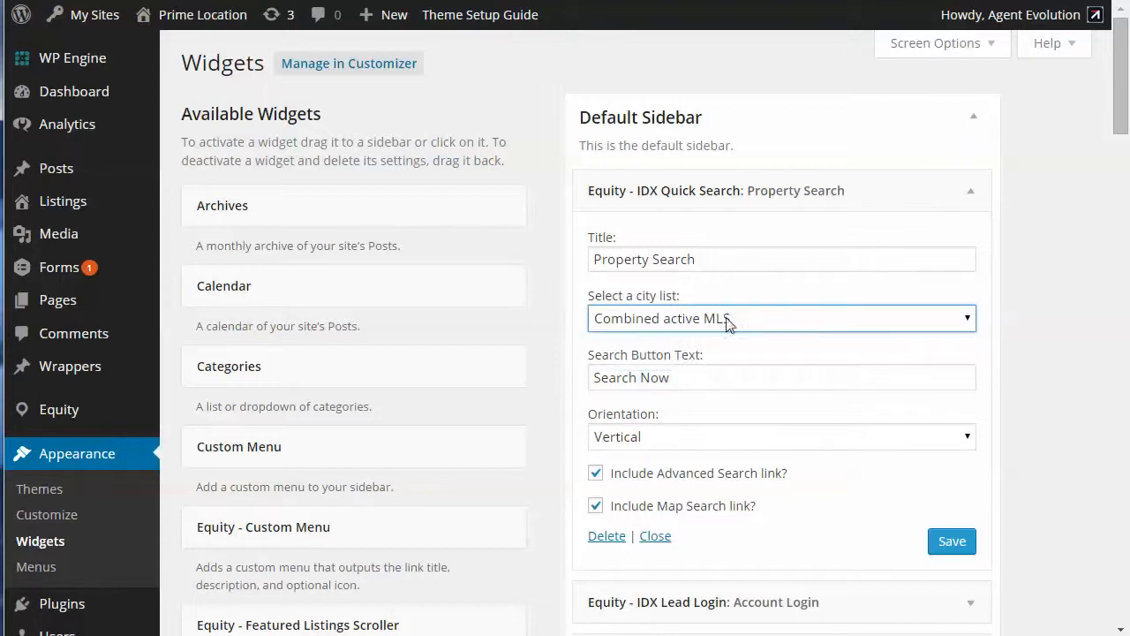
pyautogui.click(746, 320)
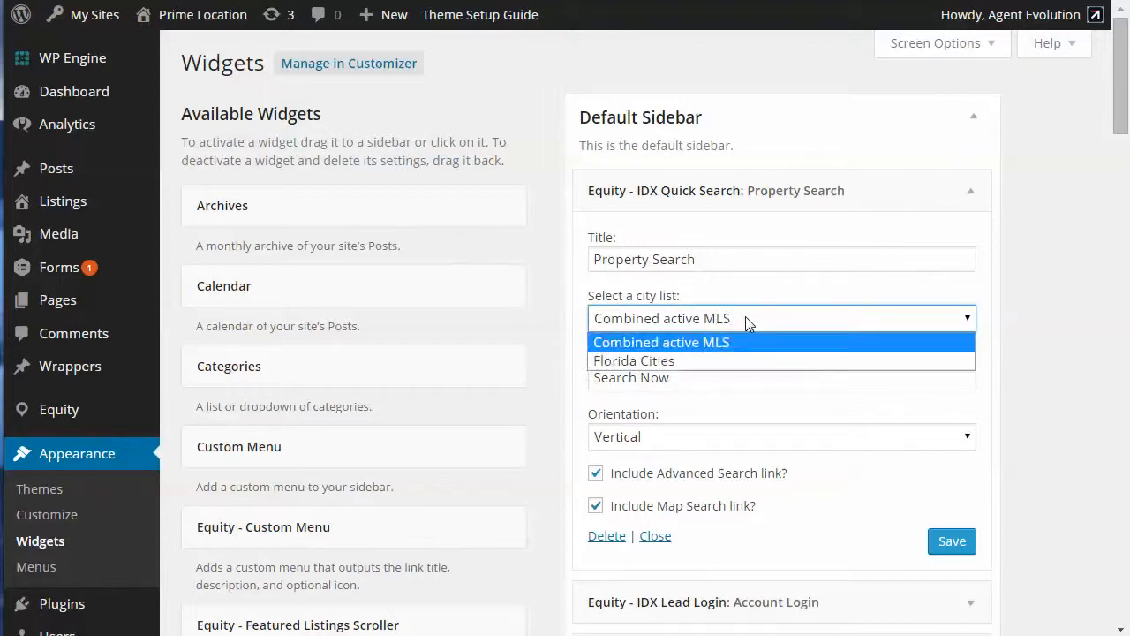
pyautogui.click(779, 318)
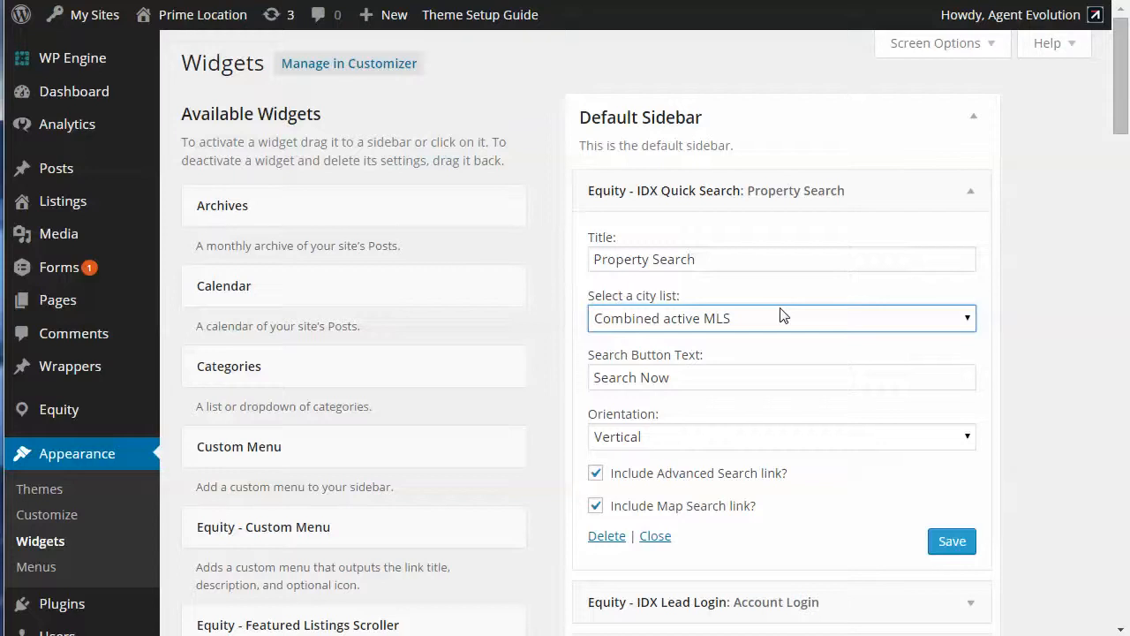
# Examine the IDX Quick Search widget's orientation and search link options, and briefly open the IDX Lead Login widget below it.
pyautogui.scroll(-2, 809, 389)
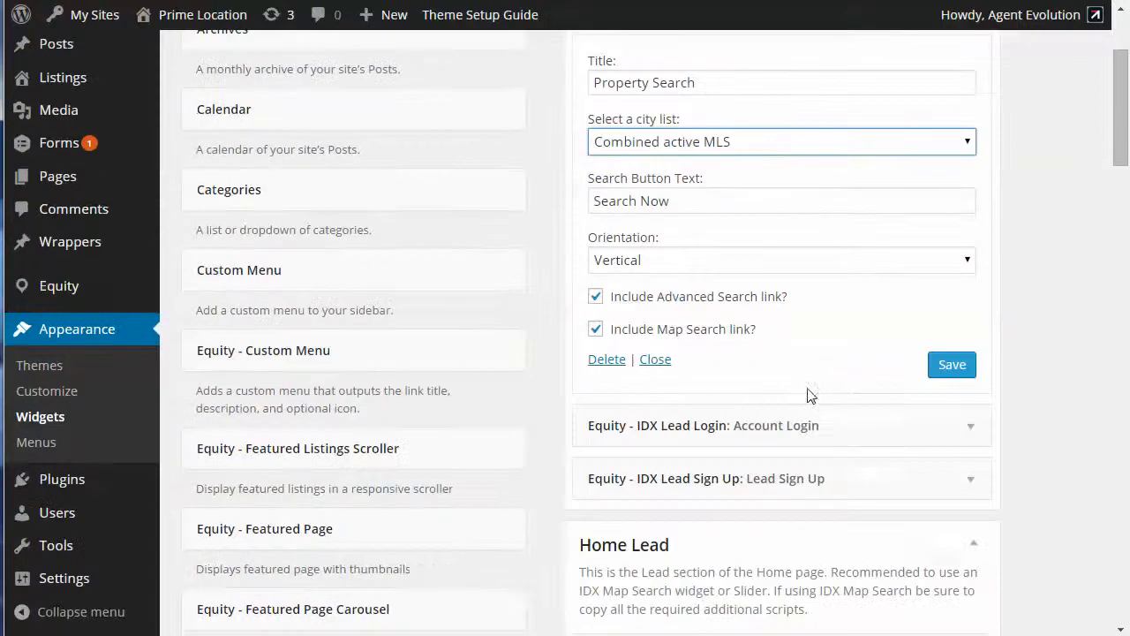
pyautogui.click(689, 260)
pyautogui.click(820, 340)
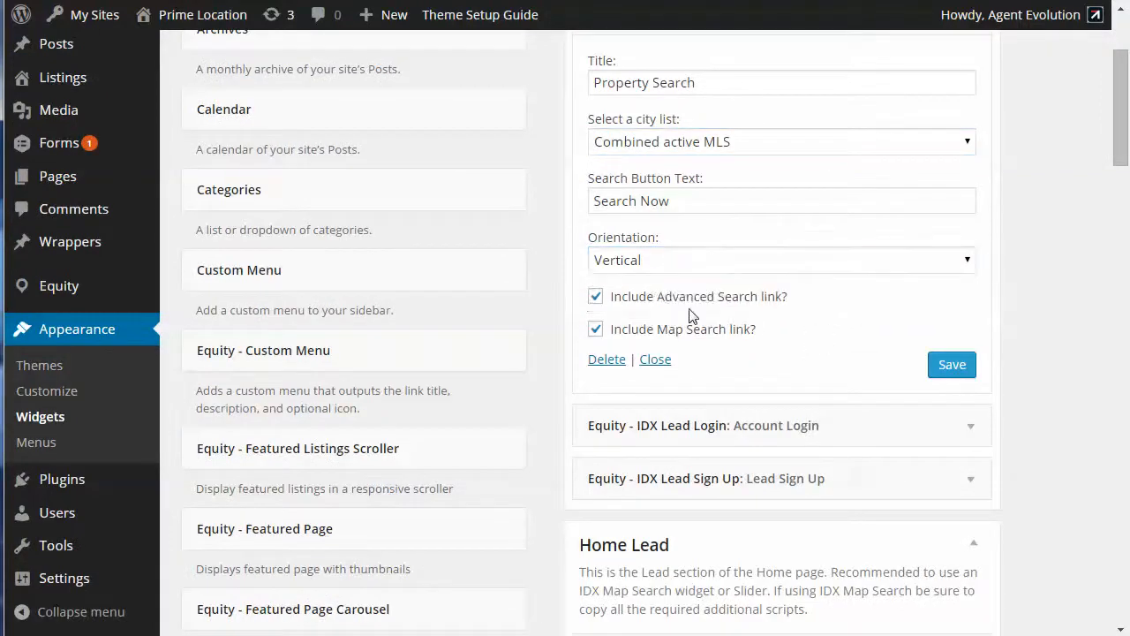
pyautogui.scroll(-1, 821, 341)
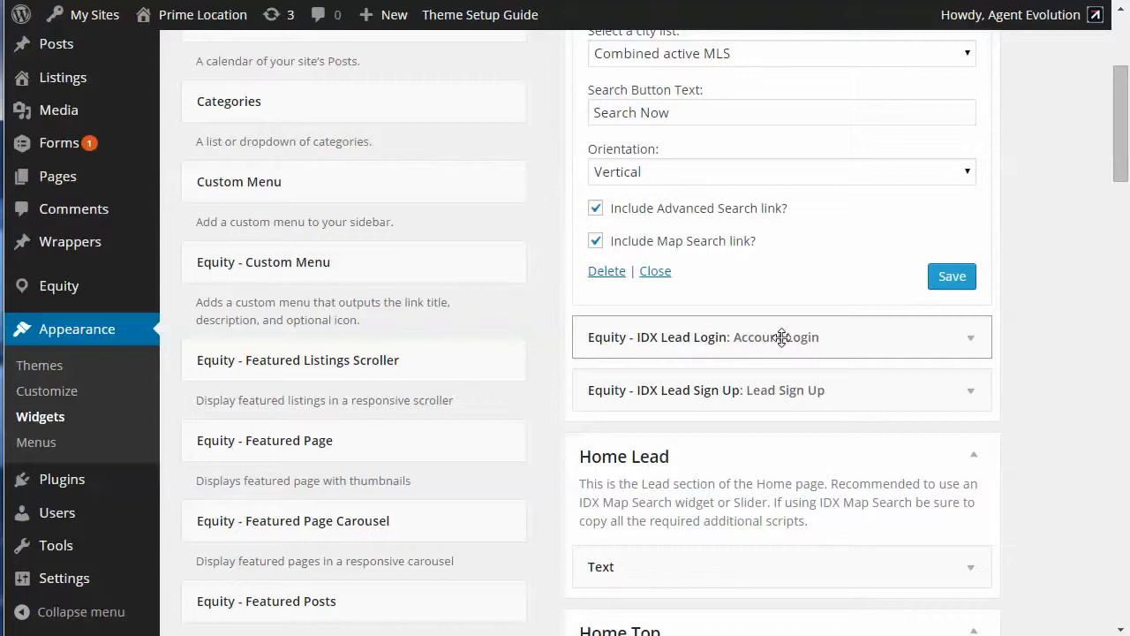
pyautogui.click(972, 341)
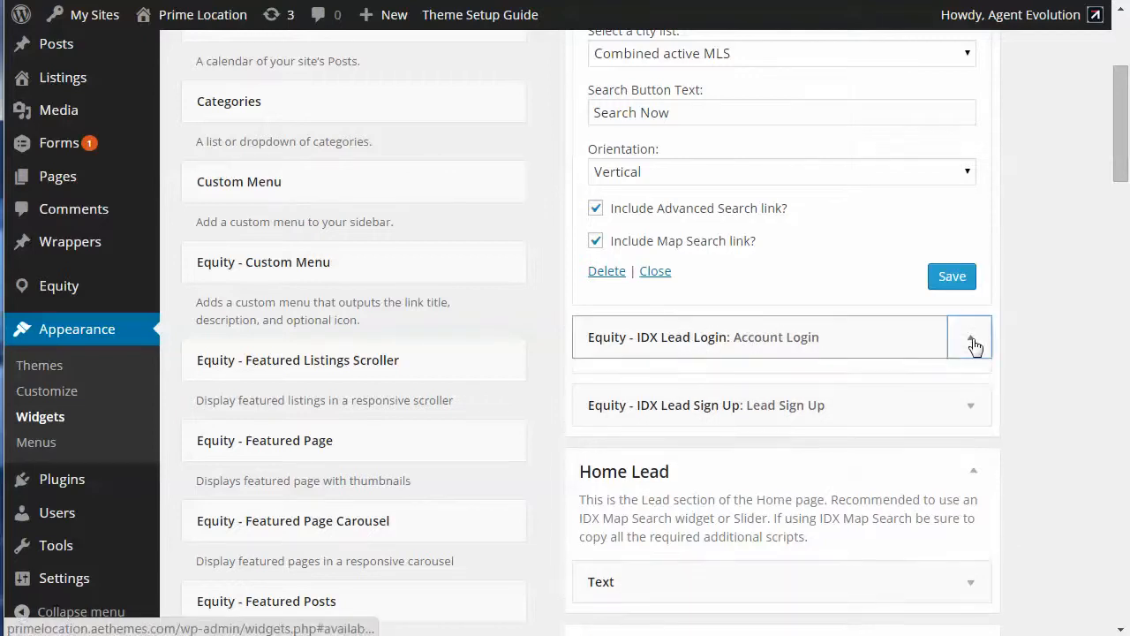
pyautogui.click(972, 341)
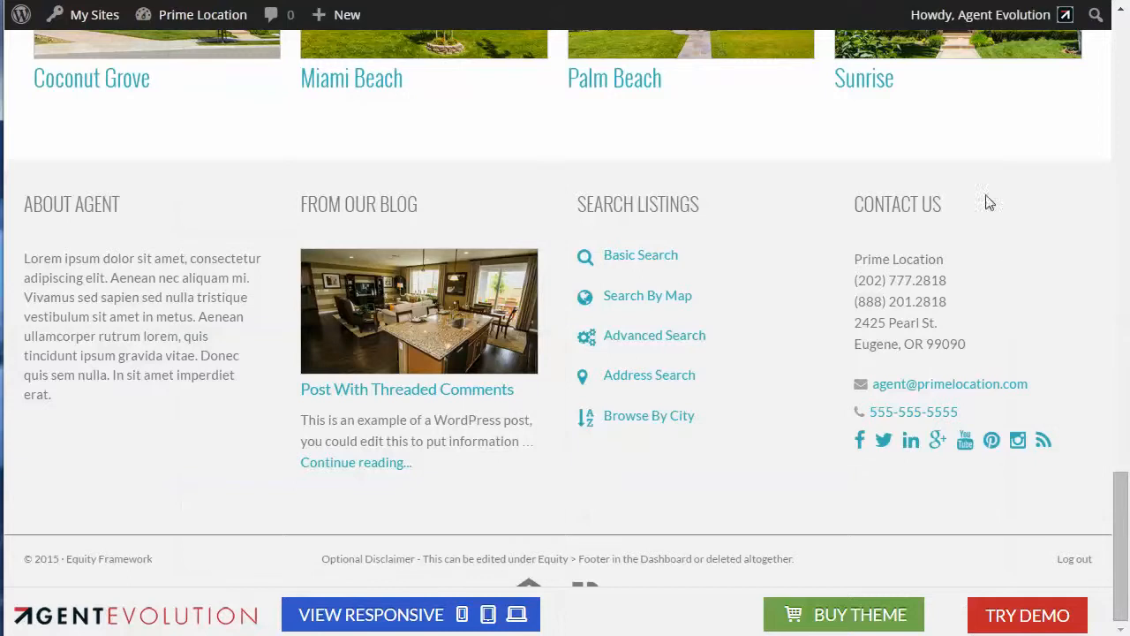
# Look over the live Prime Location home page and open a property listing from it.
pyautogui.scroll(20, 1009, 266)
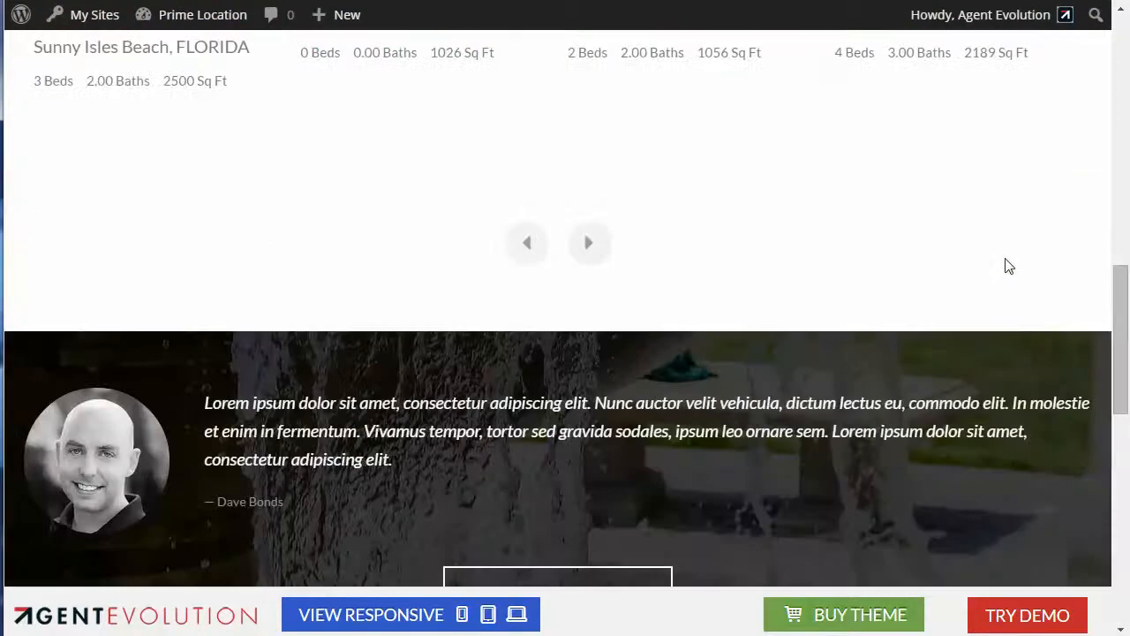
pyautogui.scroll(2, 1004, 255)
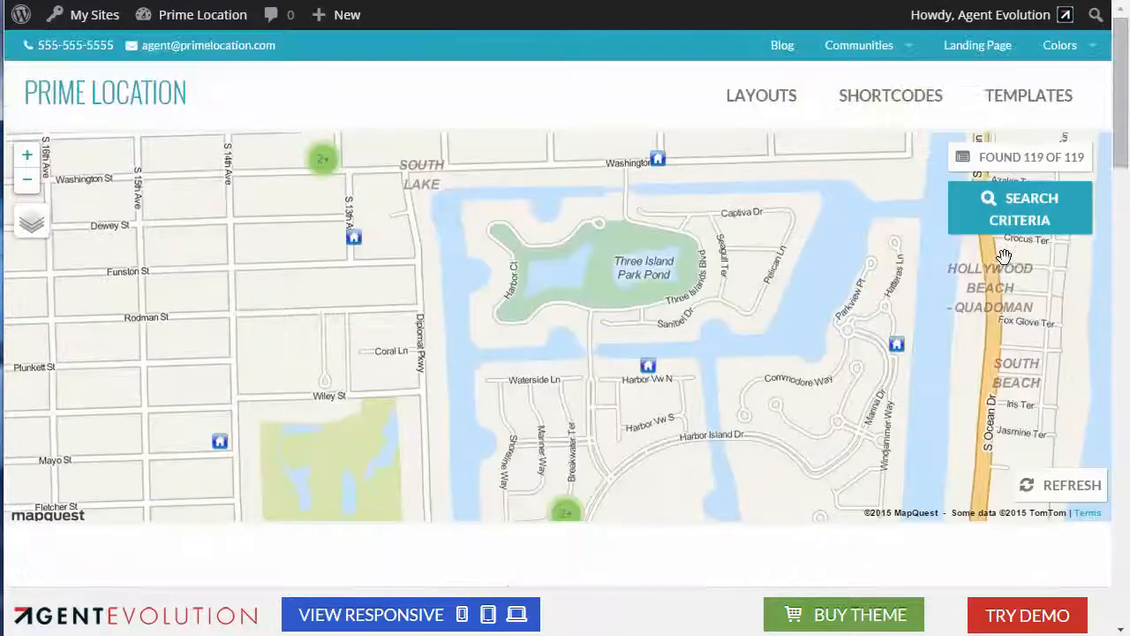
pyautogui.scroll(-7, 1005, 257)
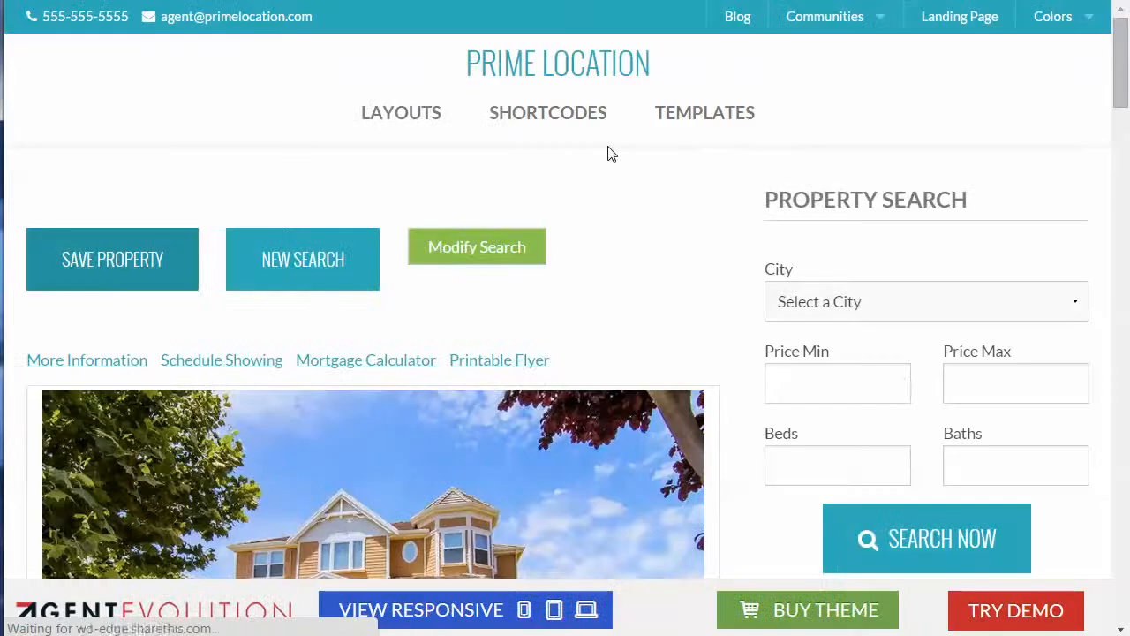
# Examine the listing page's Property Search, Account Login and Lead Sign Up sidebar widgets, including the choices in the city list.
pyautogui.scroll(-2, 1049, 267)
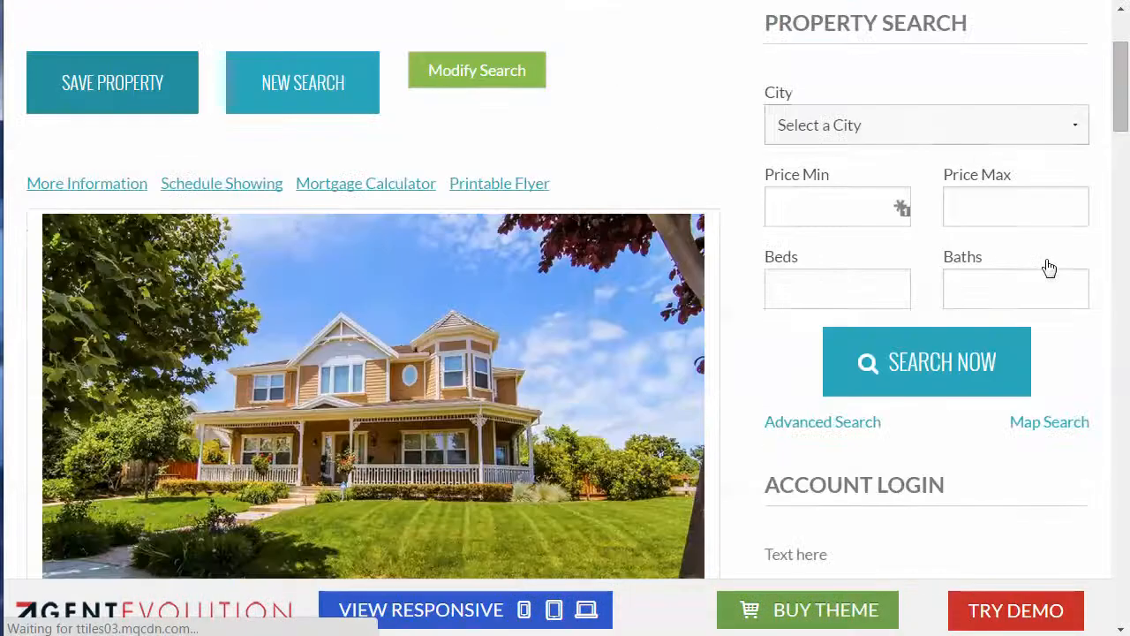
pyautogui.click(923, 126)
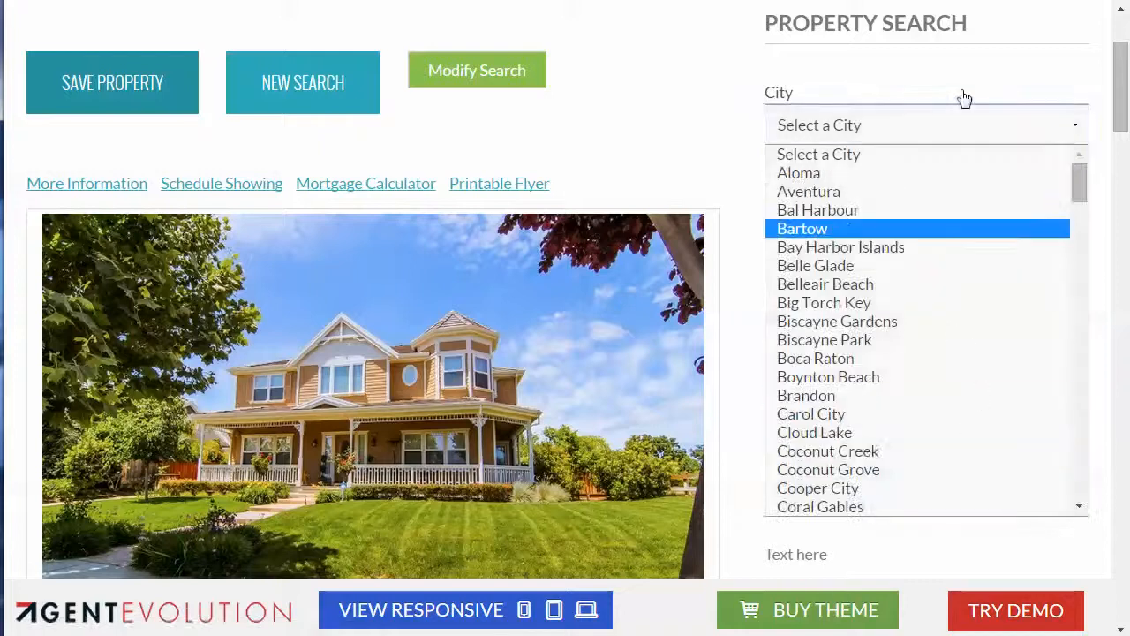
pyautogui.click(960, 124)
pyautogui.scroll(-4, 1059, 285)
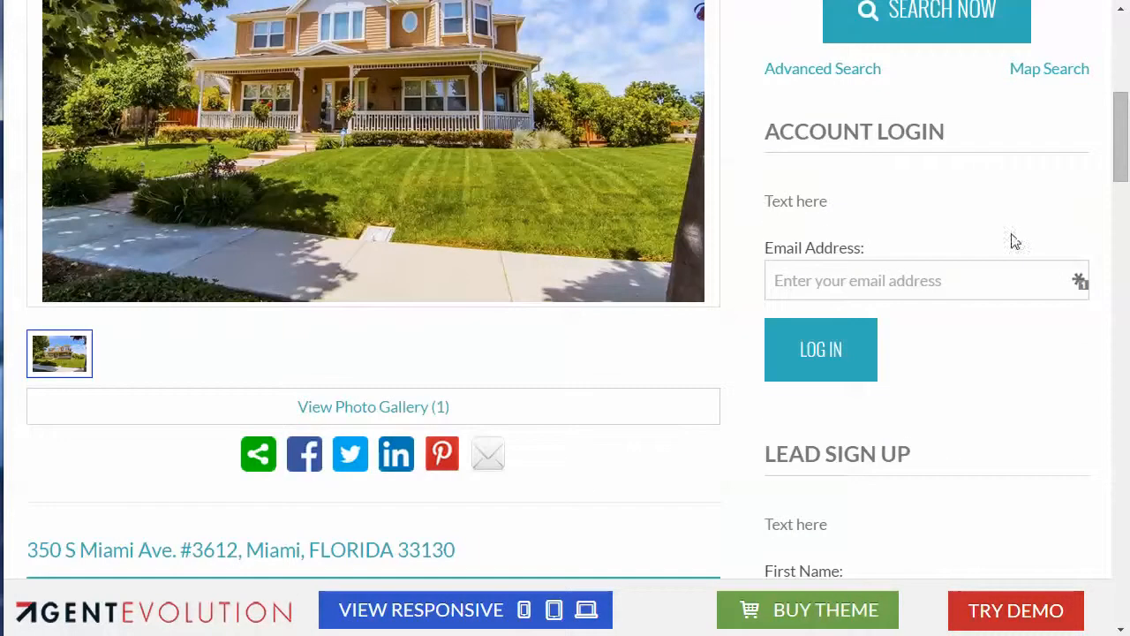
pyautogui.scroll(-3, 998, 287)
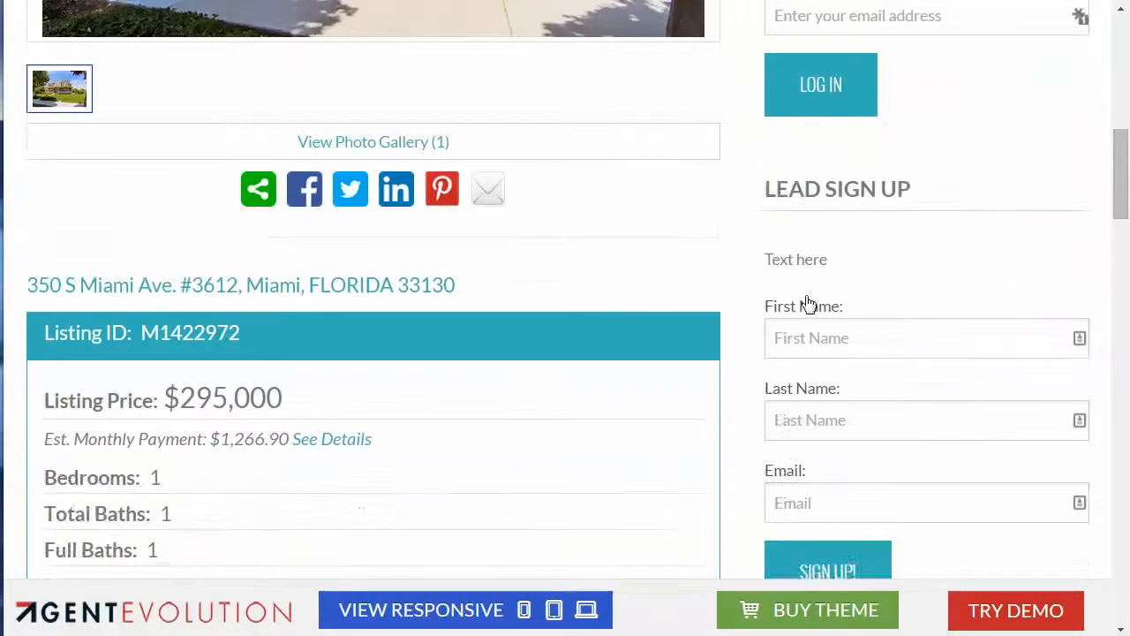
pyautogui.scroll(-4, 966, 362)
pyautogui.scroll(10, 968, 363)
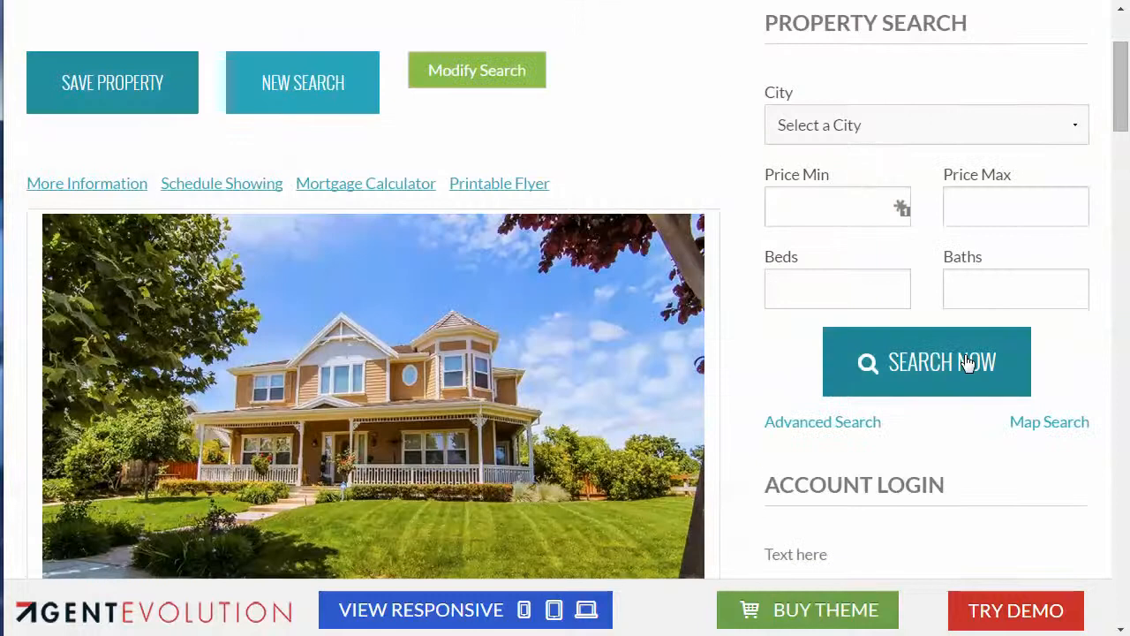
pyautogui.scroll(2, 965, 364)
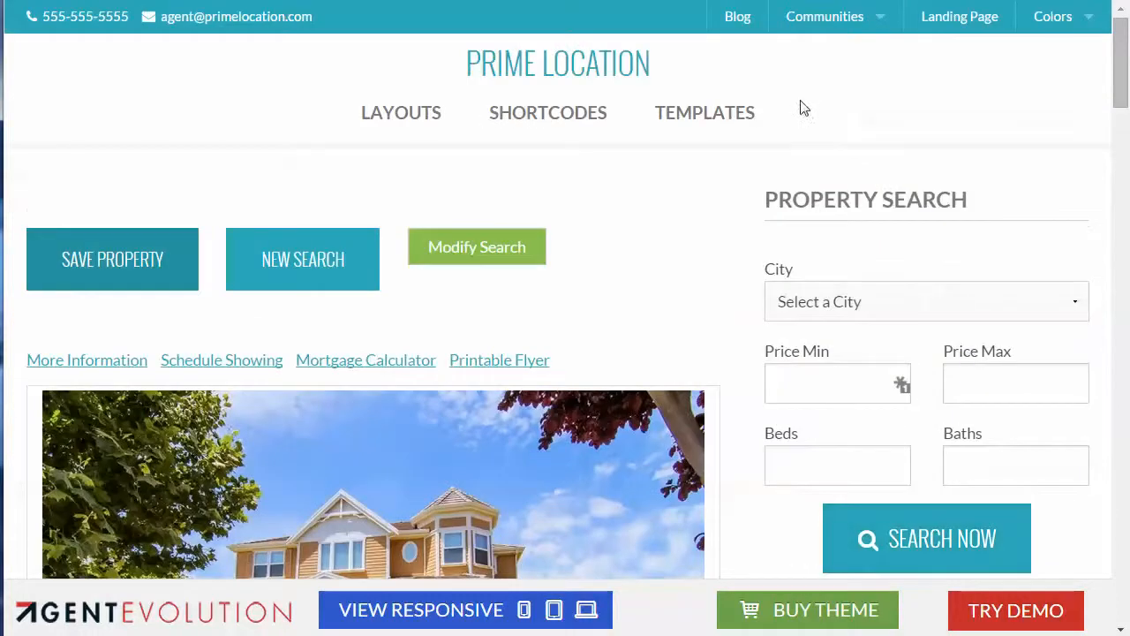
# Open the Blog page and examine the default sidebar widgets beside its posts.
pyautogui.click(738, 21)
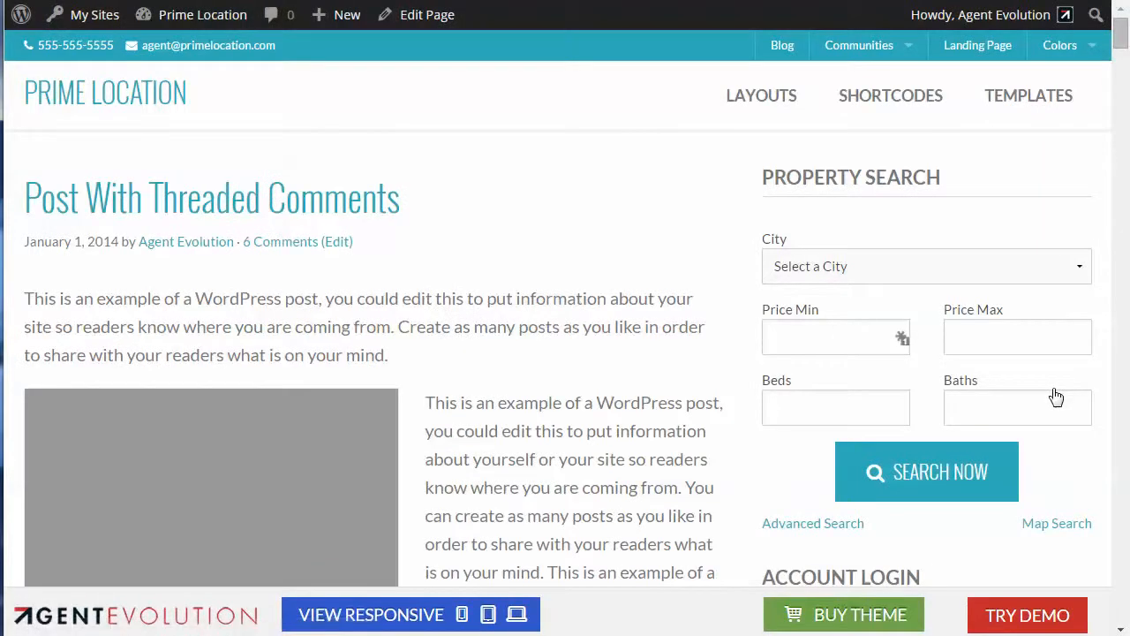
pyautogui.scroll(-10, 1056, 397)
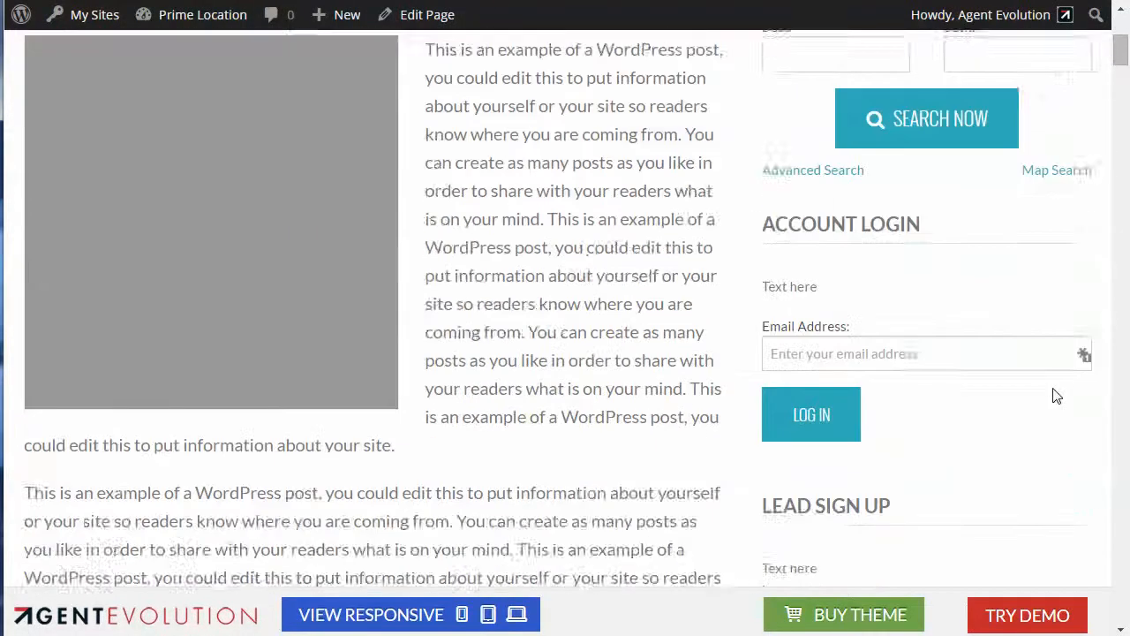
pyautogui.scroll(9, 1056, 397)
pyautogui.scroll(1, 1056, 398)
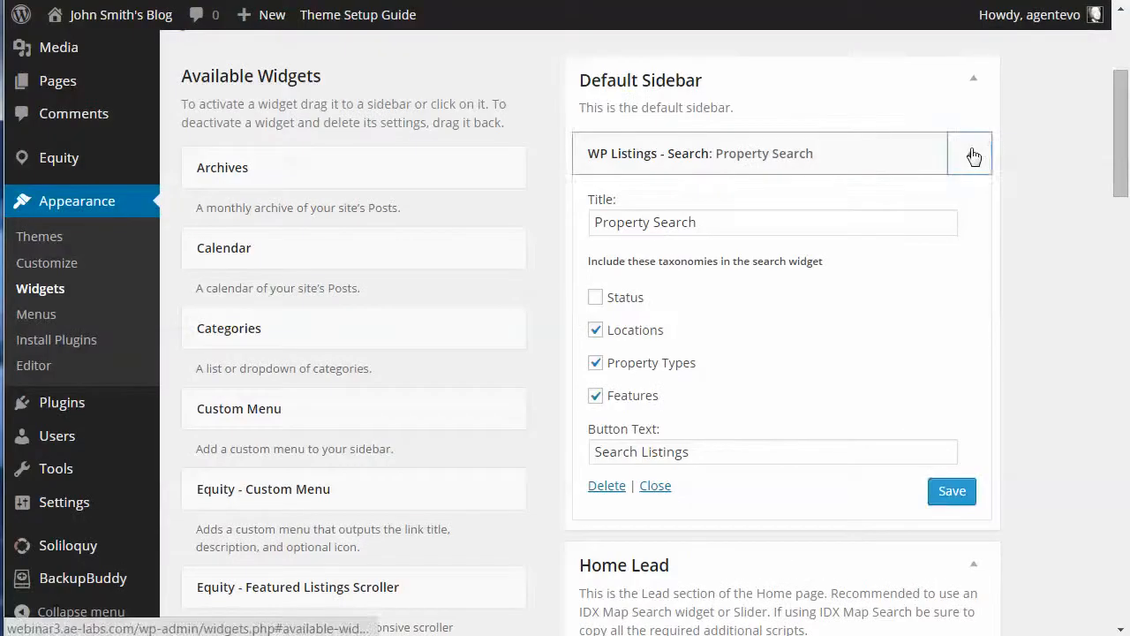
# Collapse the WP Listings - Search, Soliloquy and Equity - Featured Listings Scroller widgets in the new site's widget areas.
pyautogui.click(971, 155)
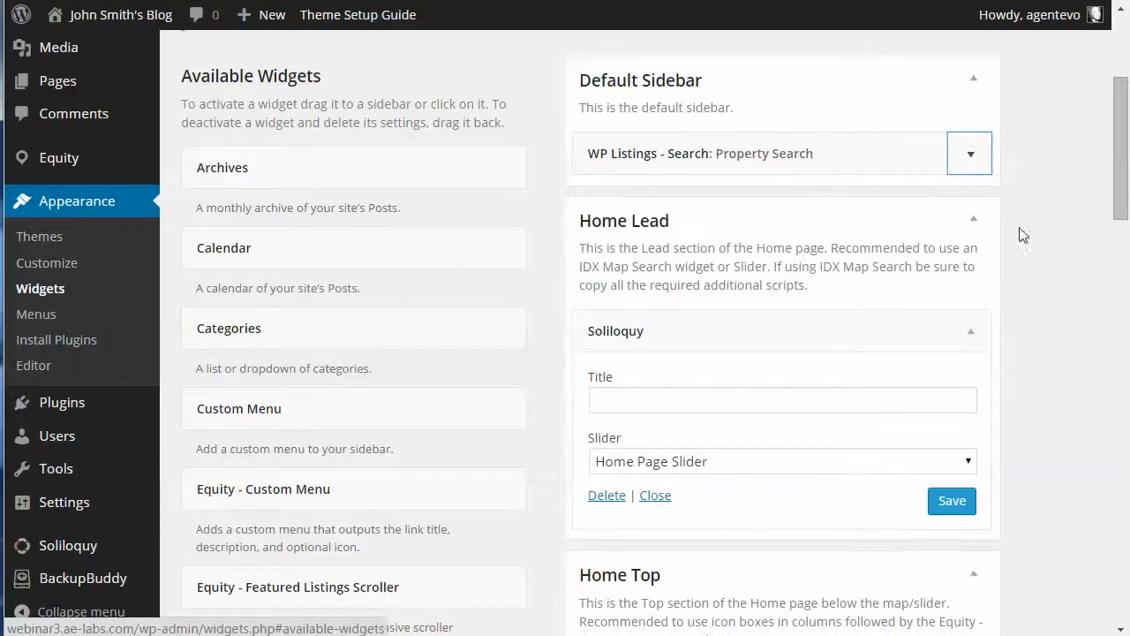
pyautogui.click(970, 331)
pyautogui.scroll(-3, 1028, 309)
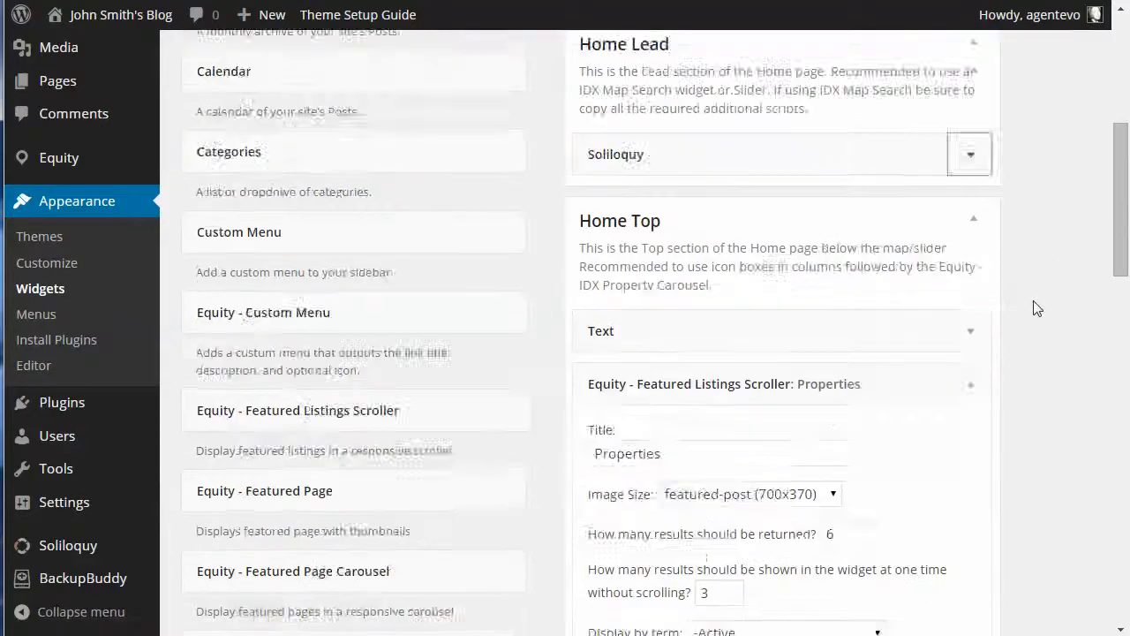
pyautogui.click(973, 298)
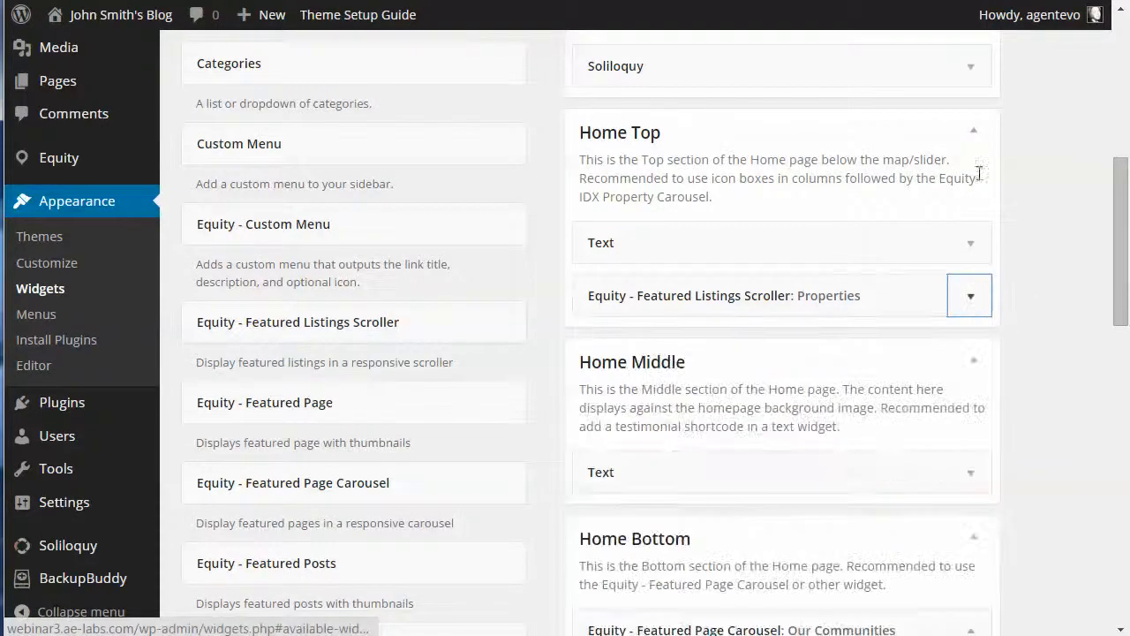
# Collapse the Home Top, Home Middle, Home Bottom, Top Header Left and After Entry widget areas.
pyautogui.click(973, 131)
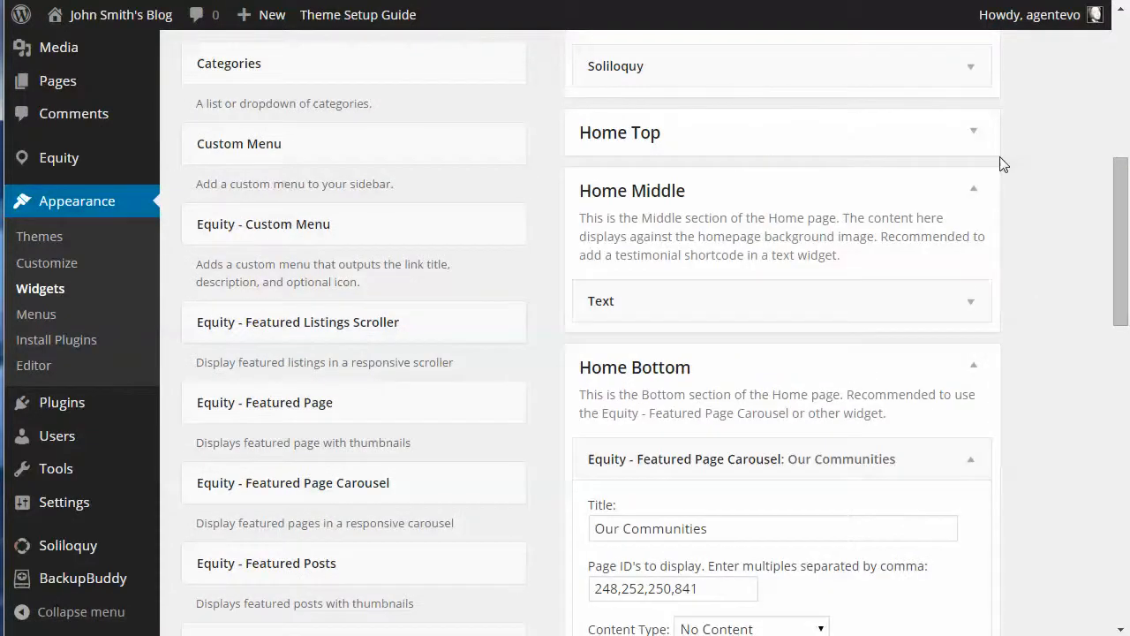
pyautogui.click(972, 193)
pyautogui.click(972, 254)
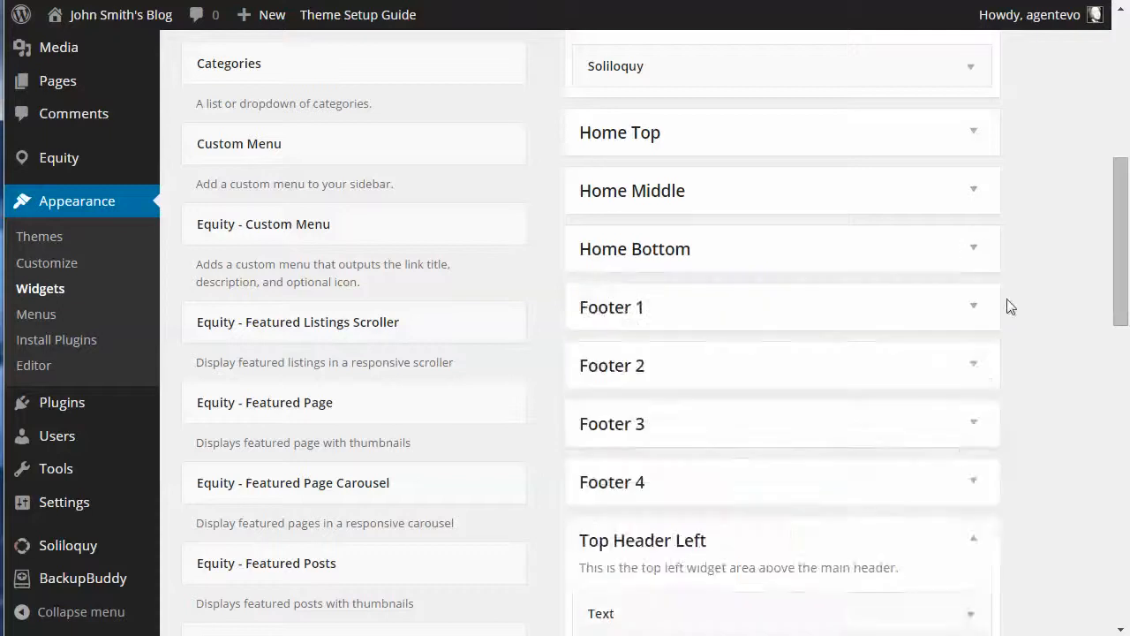
pyautogui.scroll(-2, 1009, 309)
pyautogui.click(971, 366)
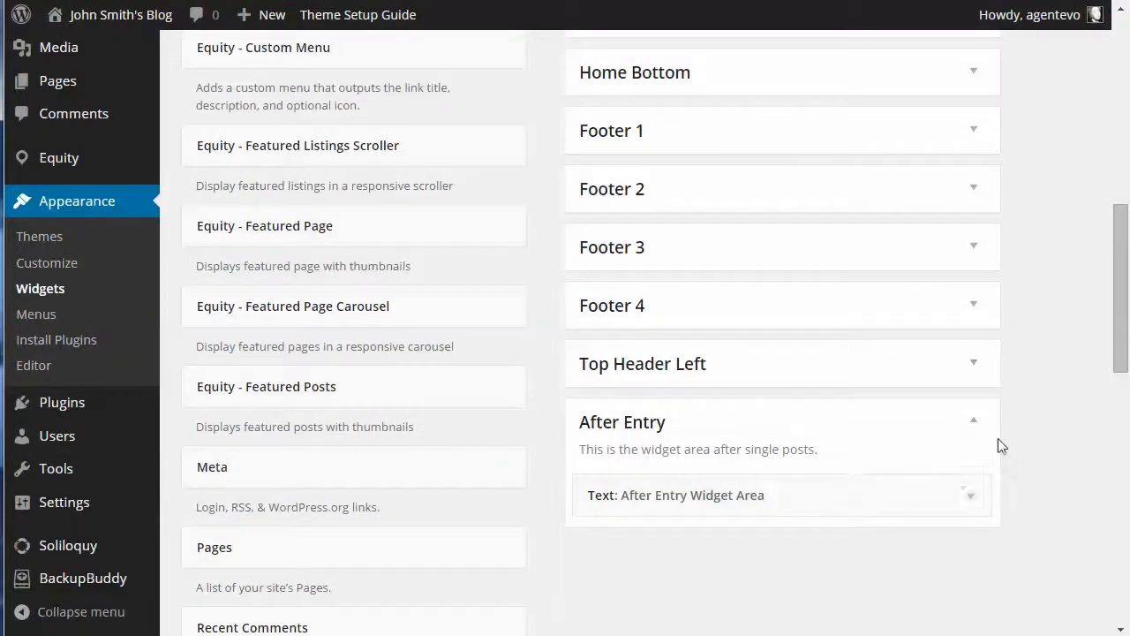
pyautogui.click(968, 423)
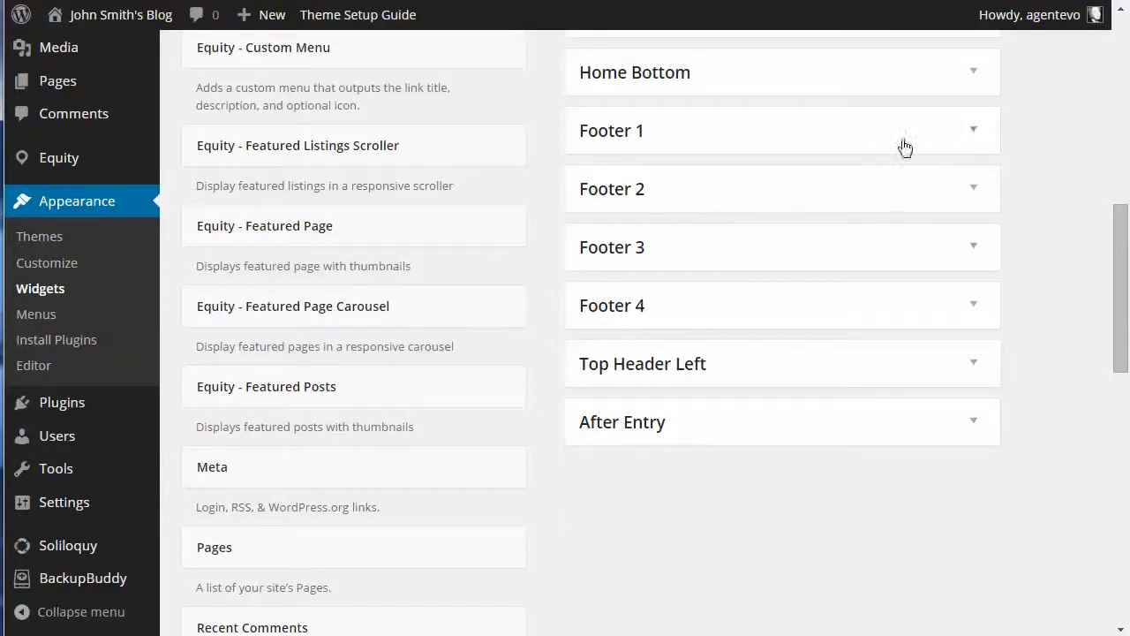
# Expand the Footer 1, Footer 2, Footer 3 and Footer 4 widget areas to show their widgets.
pyautogui.click(972, 130)
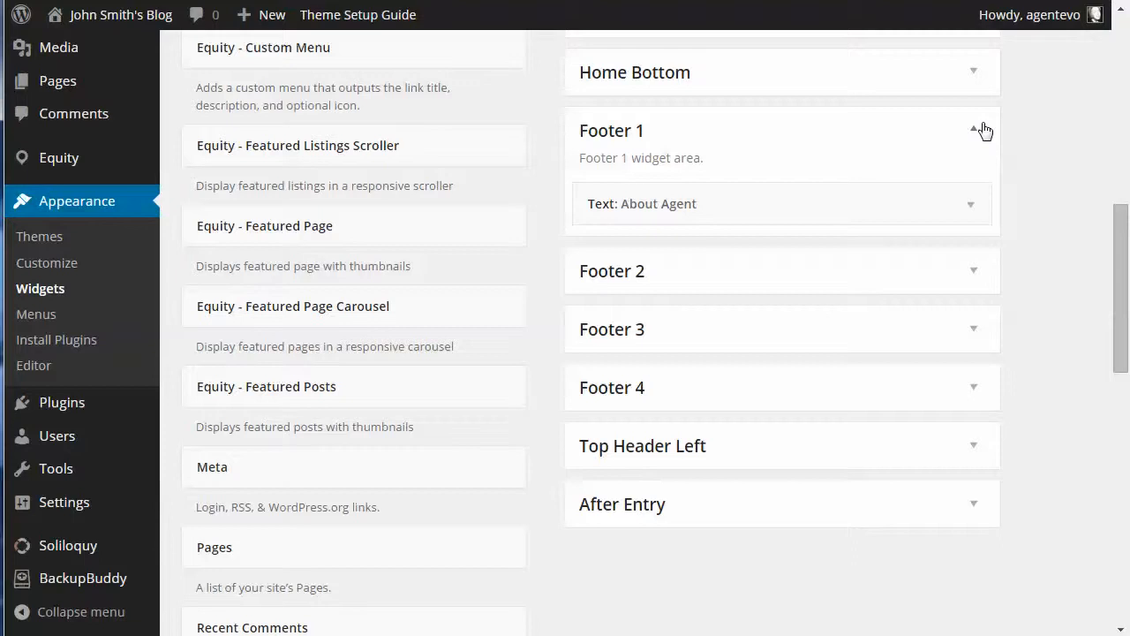
pyautogui.click(975, 272)
pyautogui.scroll(-2, 1007, 203)
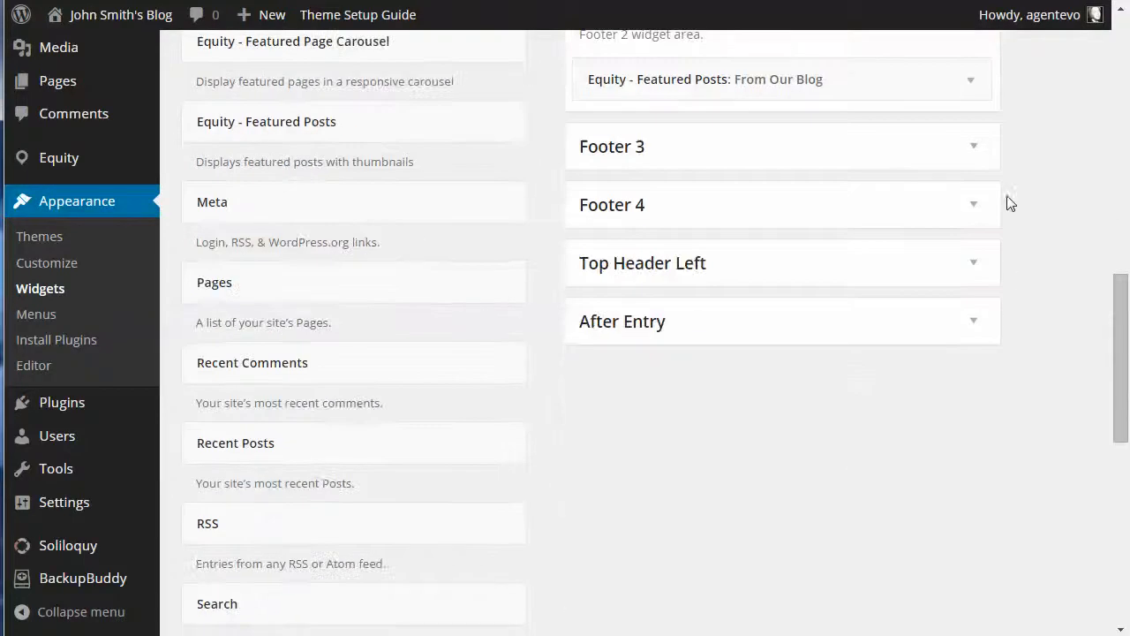
pyautogui.click(975, 147)
pyautogui.click(973, 294)
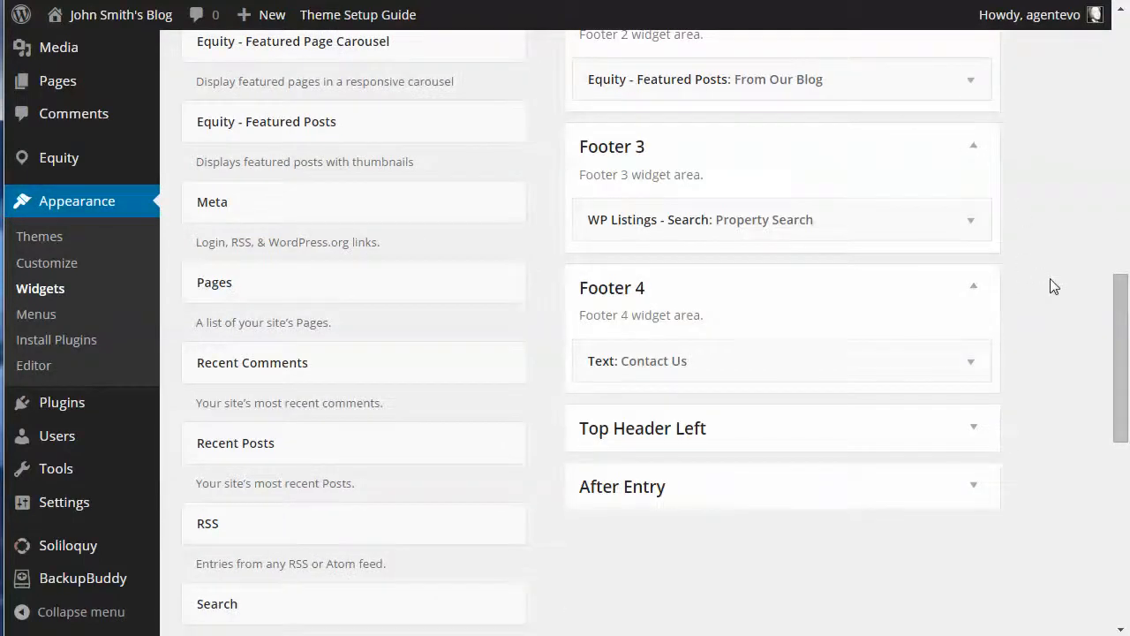
pyautogui.scroll(3, 1053, 286)
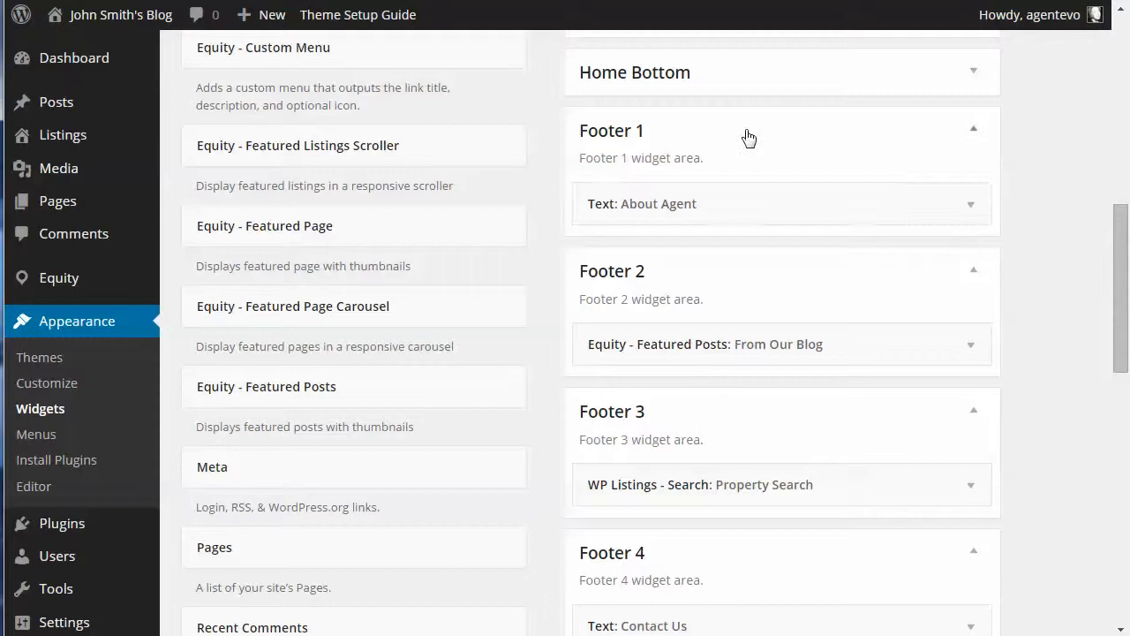
# Open Footer 1's About Agent text widget, highlight its placeholder paragraph for review, and collapse the widget again.
pyautogui.click(977, 210)
pyautogui.moveTo(595, 310); pyautogui.dragTo(943, 385)
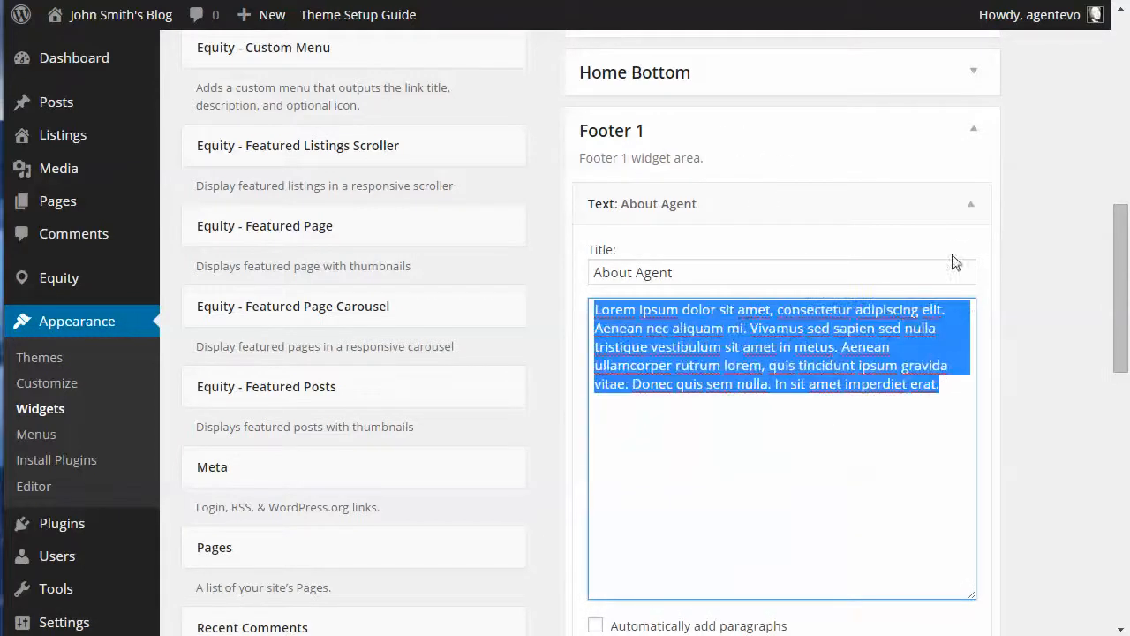
pyautogui.click(969, 209)
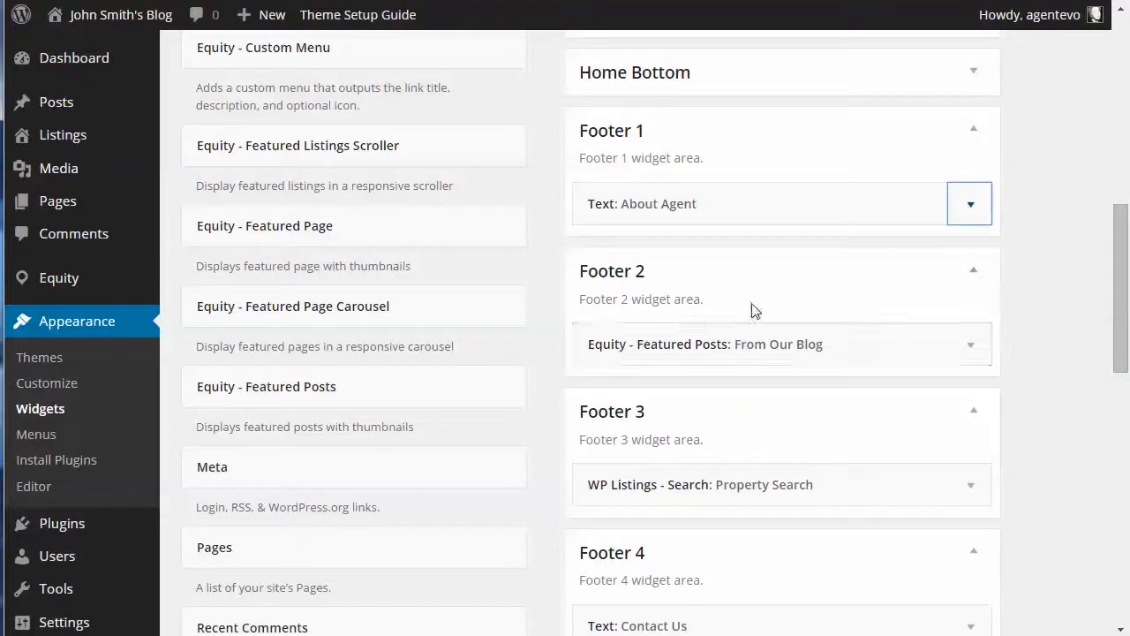
# Open Footer 2's Featured Posts widget, highlight its title and check the category choices, keeping Sub Category 1.1 selected.
pyautogui.click(974, 347)
pyautogui.scroll(-2, 1042, 365)
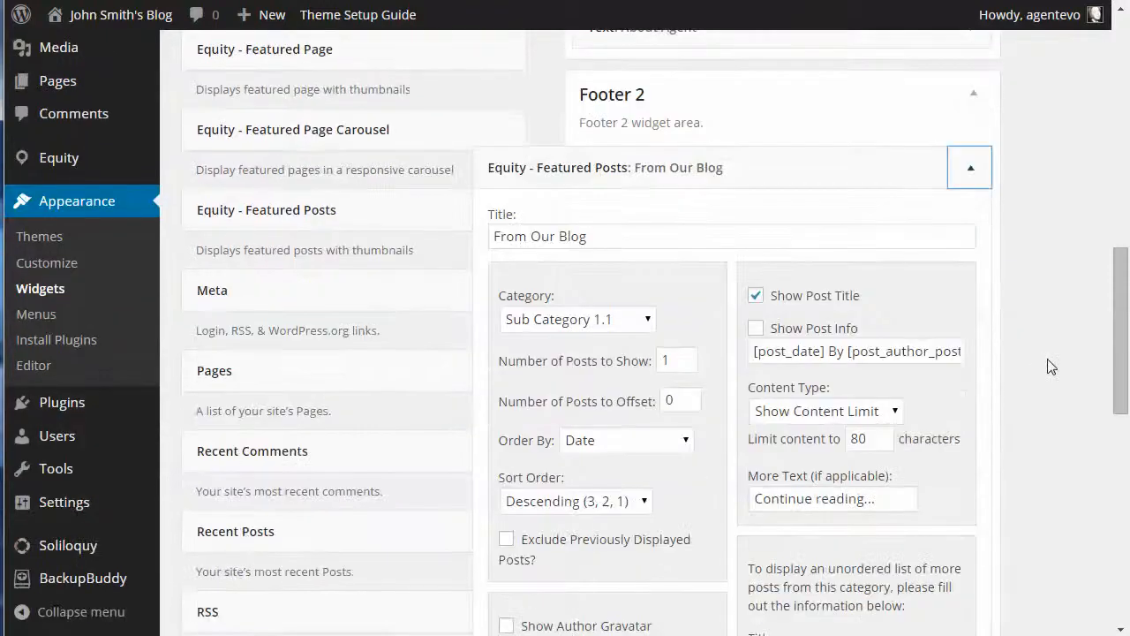
pyautogui.scroll(-1, 1050, 366)
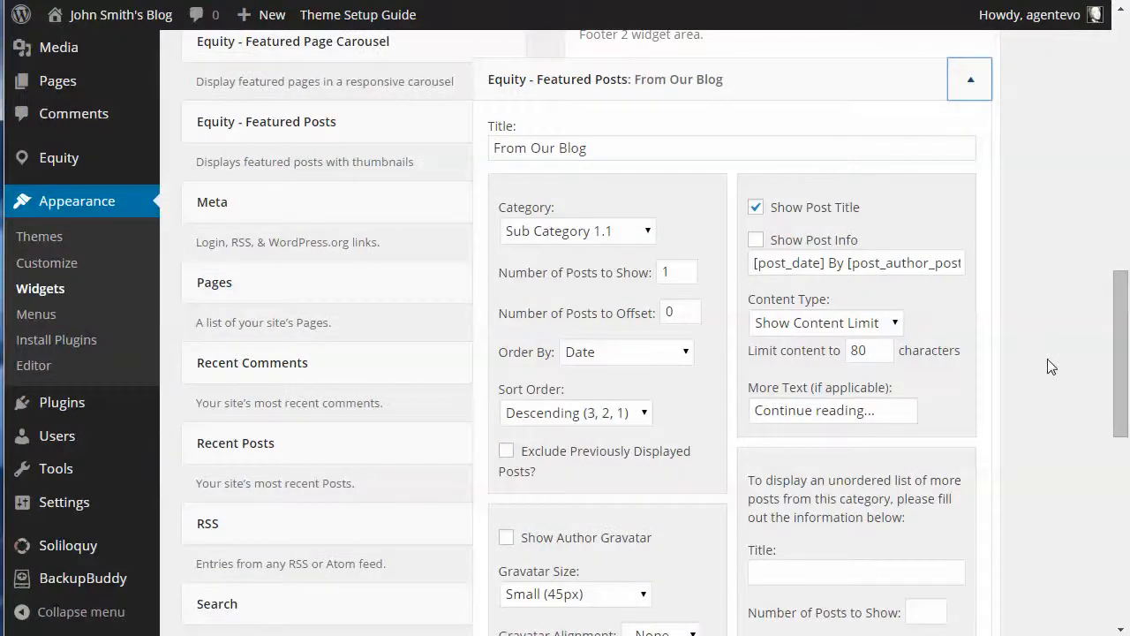
pyautogui.click(631, 146)
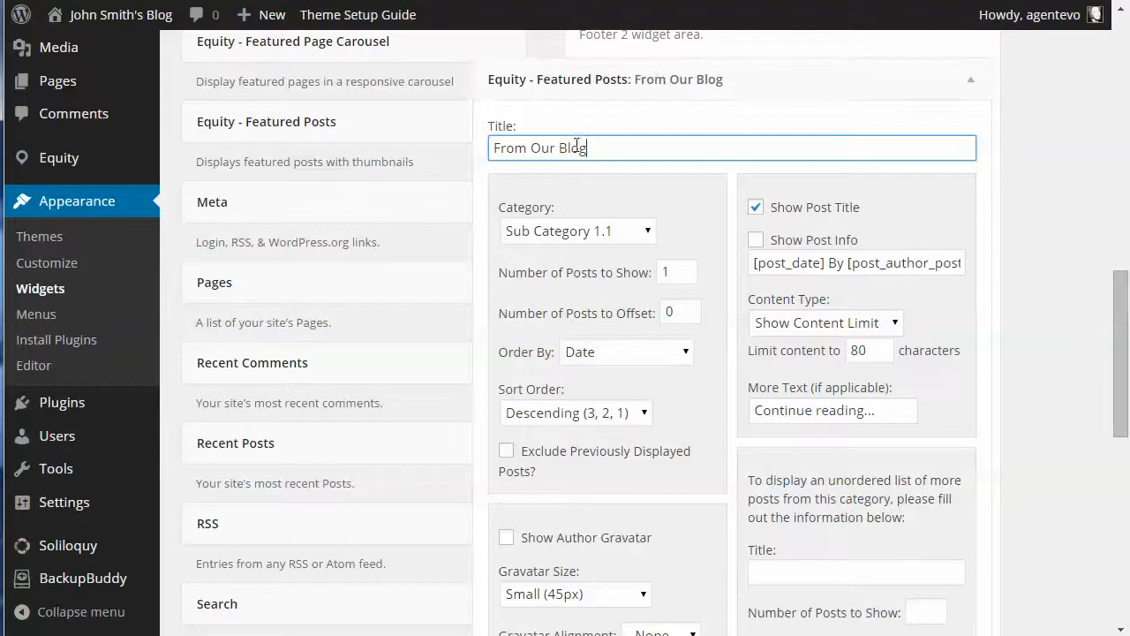
pyautogui.moveTo(610, 147); pyautogui.dragTo(491, 145)
pyautogui.click(610, 231)
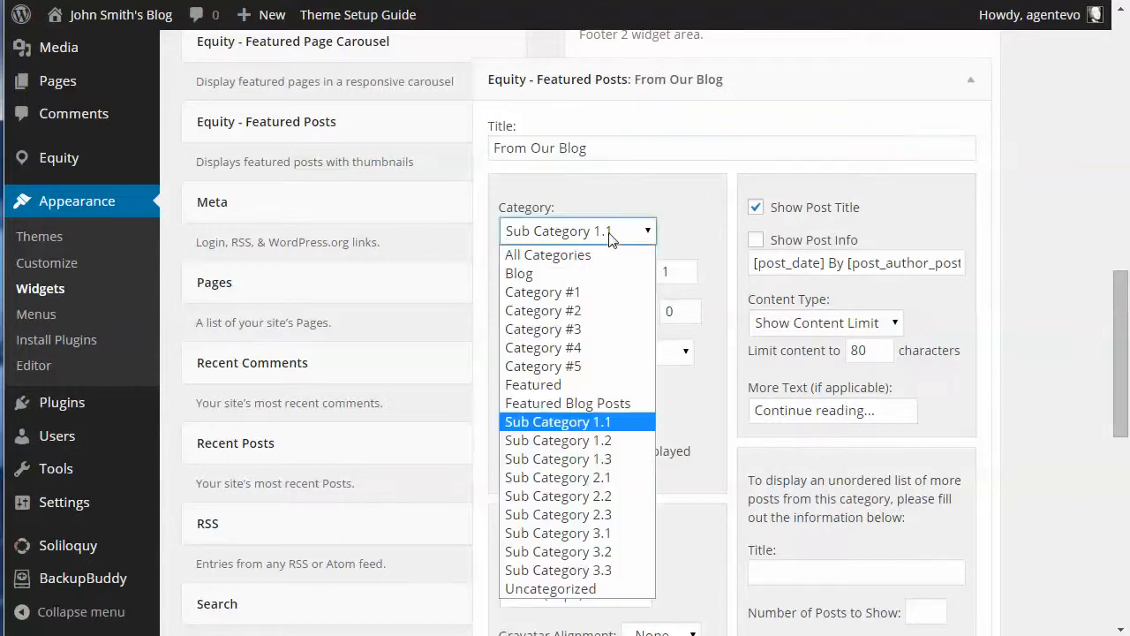
pyautogui.click(596, 422)
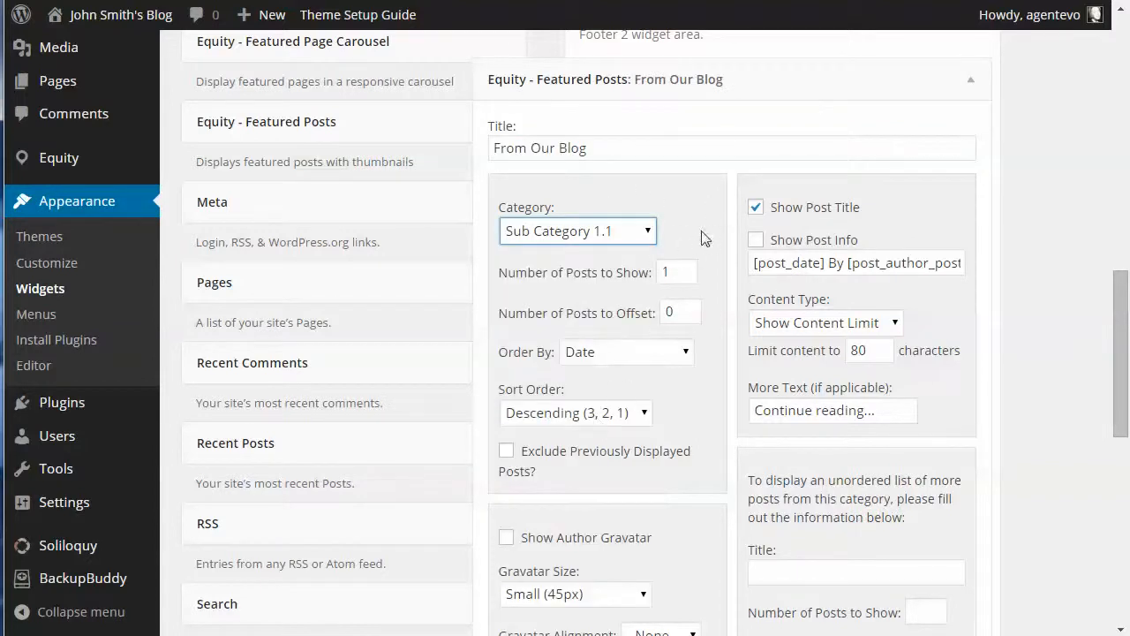
# Review Footer 2's Featured Posts options for post count, featured image and content type, keeping Show Content Limit, and check the character limit.
pyautogui.click(680, 273)
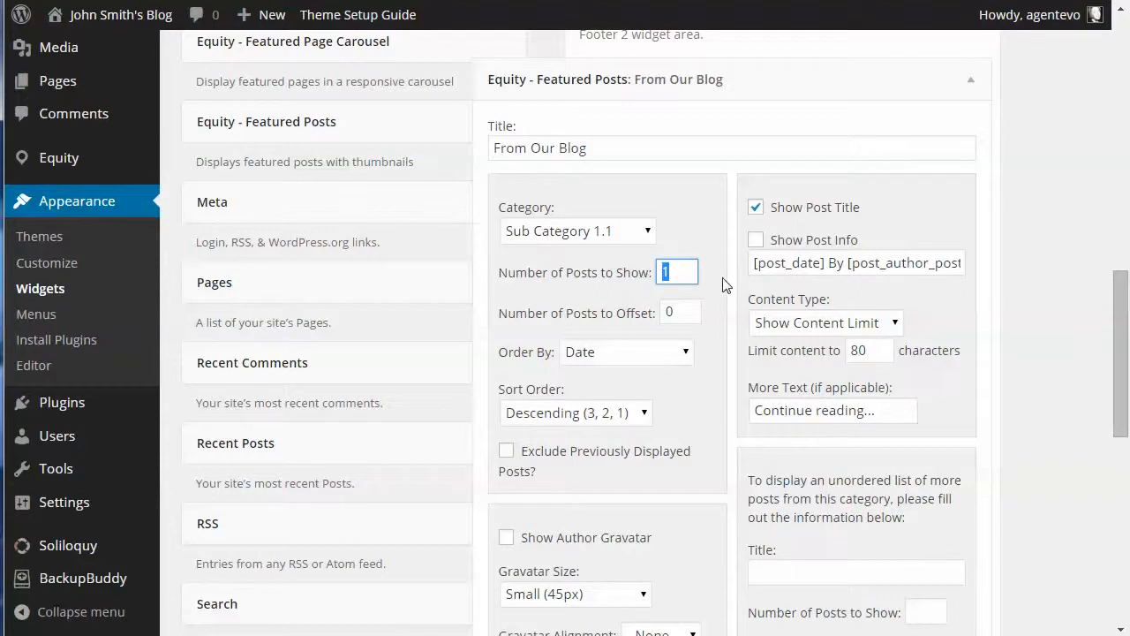
pyautogui.scroll(-1, 722, 284)
pyautogui.scroll(-4, 722, 284)
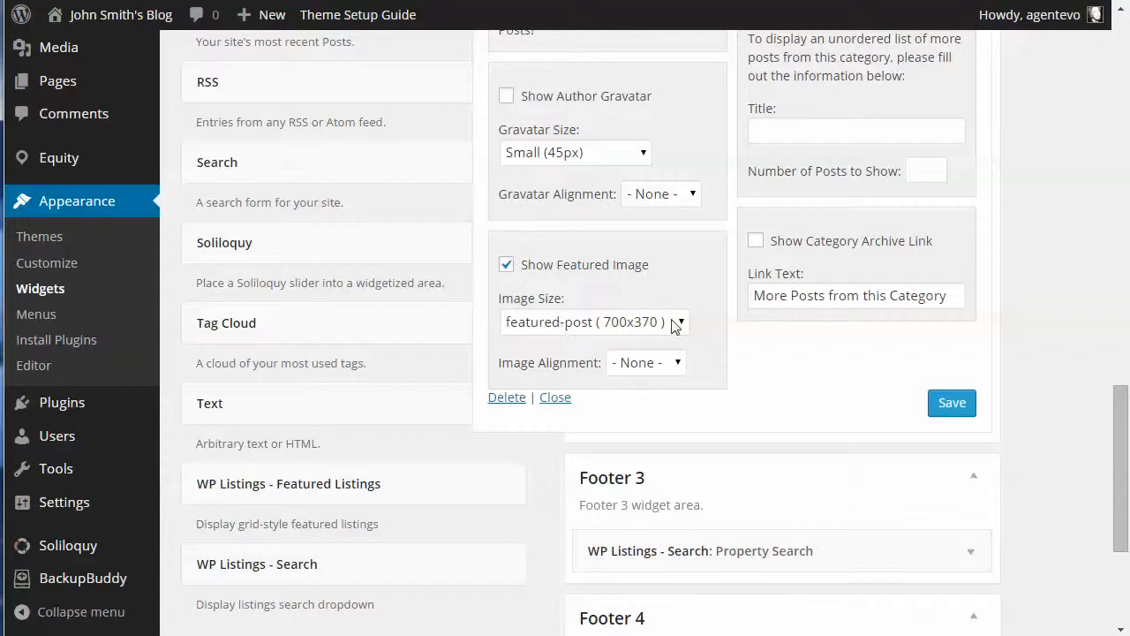
pyautogui.scroll(10, 918, 187)
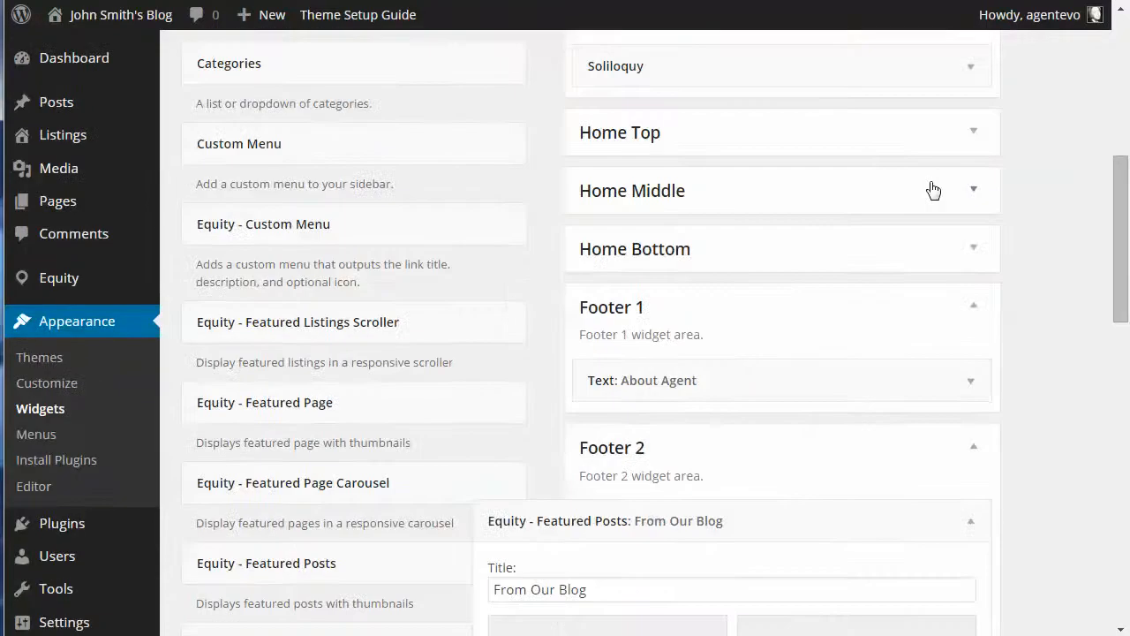
pyautogui.scroll(-3, 930, 187)
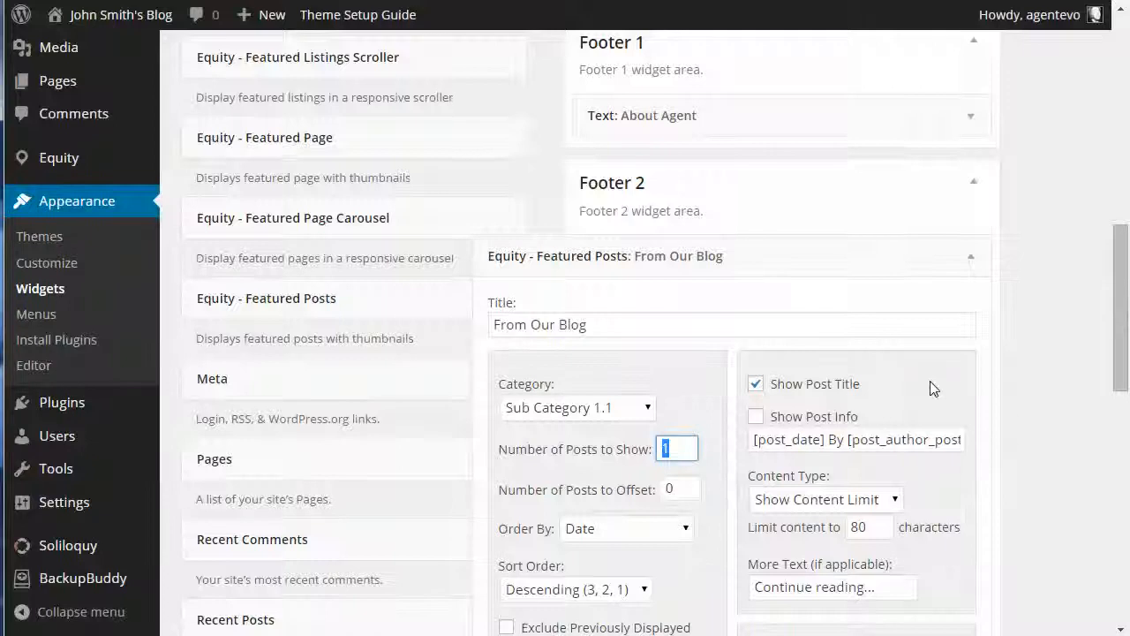
pyautogui.scroll(-3, 931, 385)
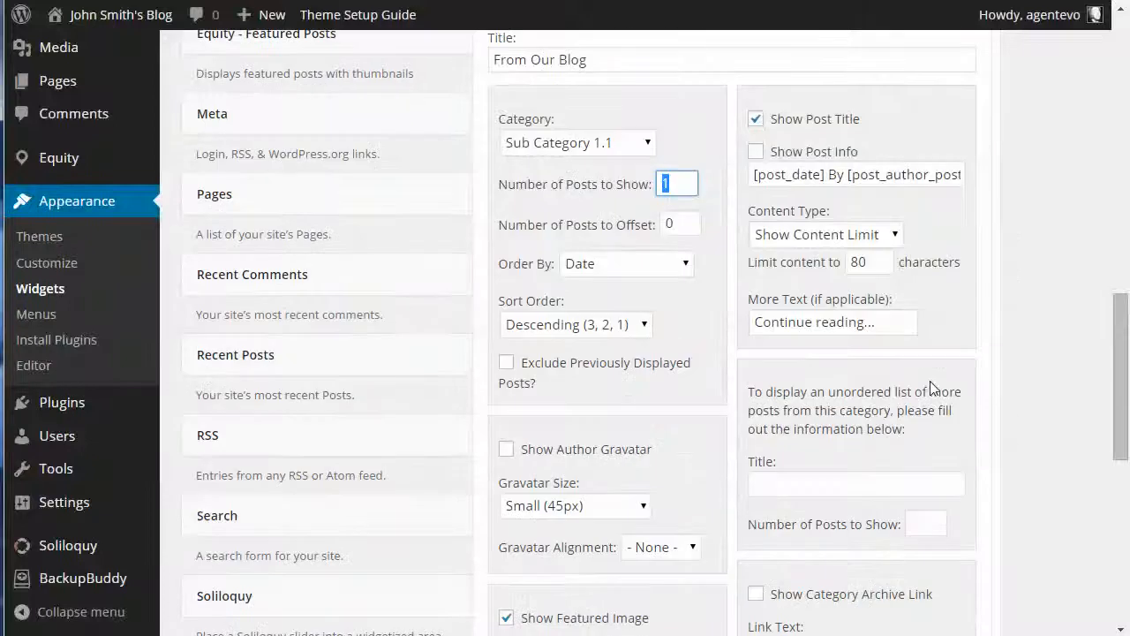
pyautogui.click(844, 235)
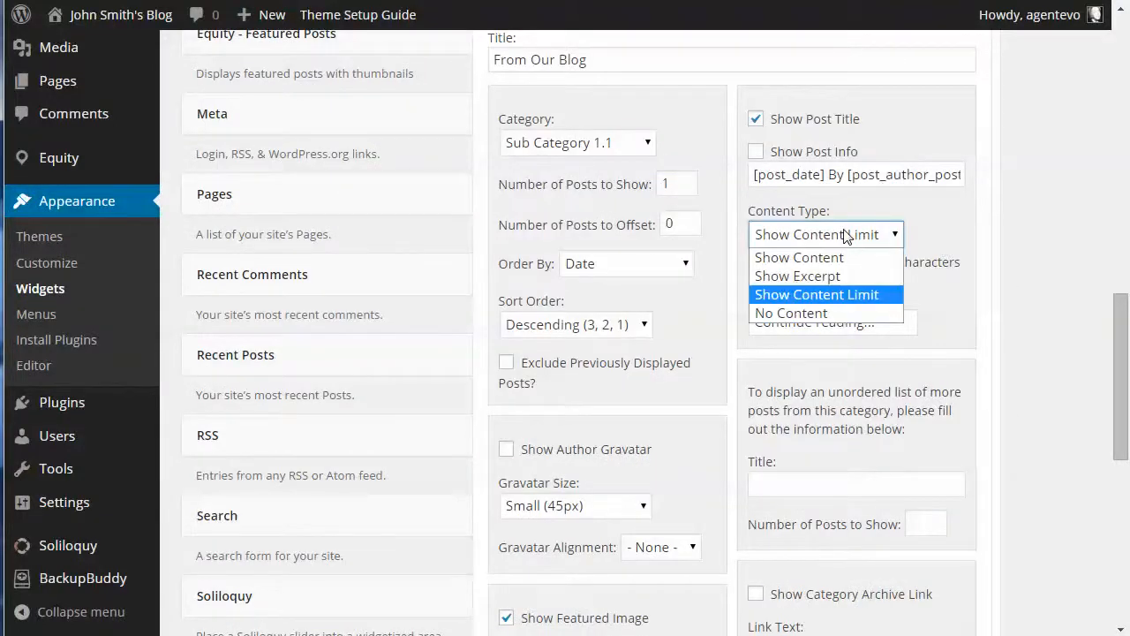
pyautogui.click(843, 295)
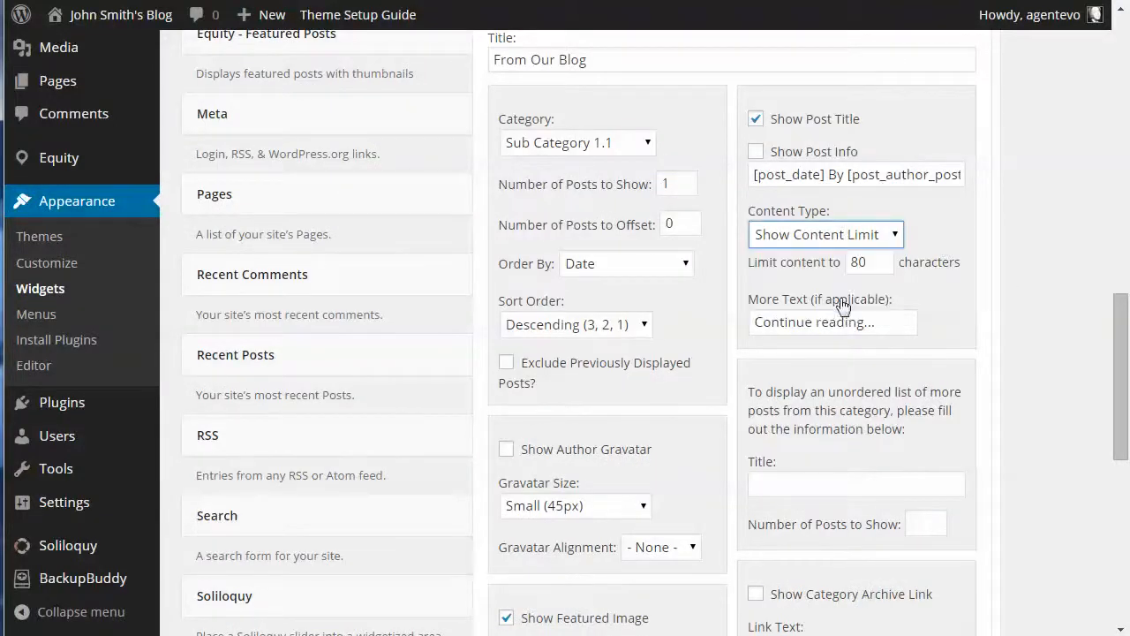
pyautogui.click(880, 262)
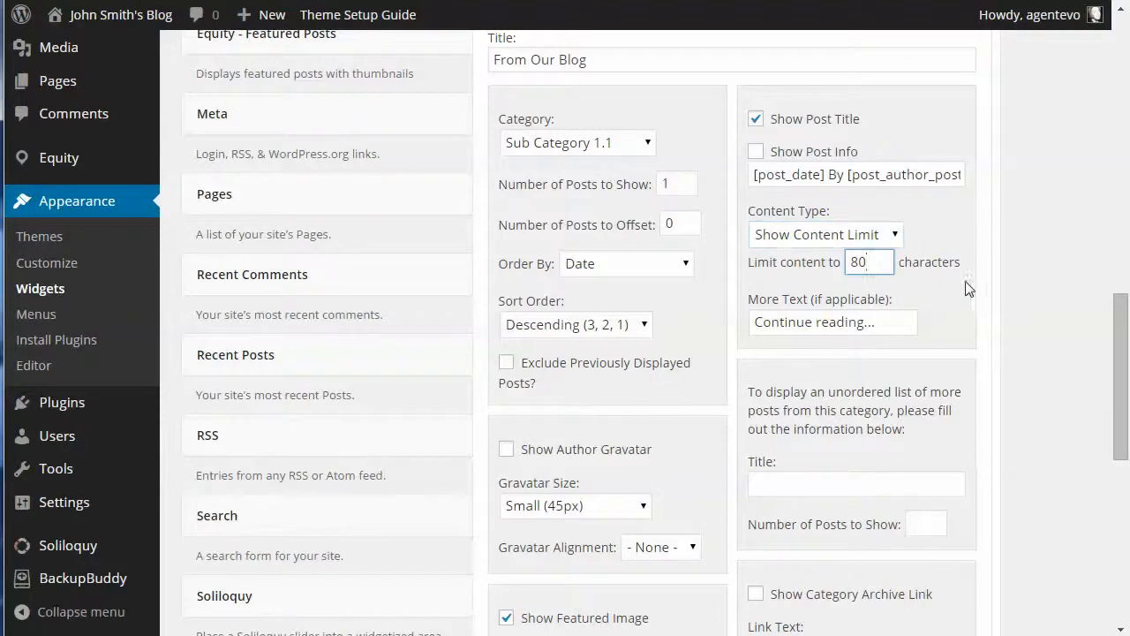
pyautogui.scroll(-2, 970, 292)
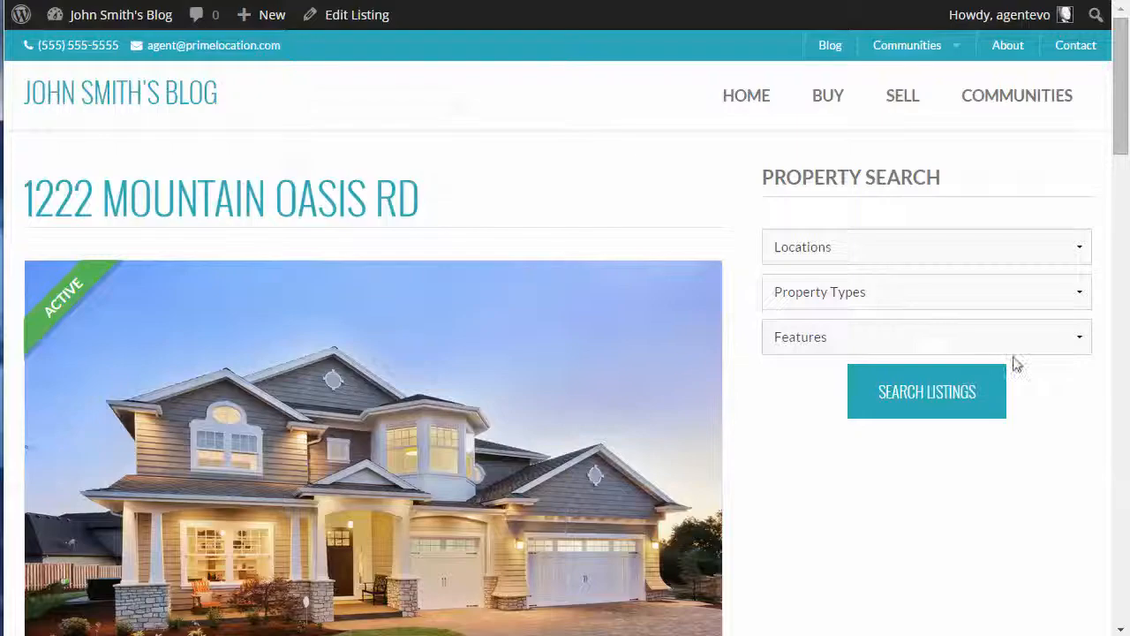
# View the listing page and the Prime Location demo page on the front end, going down to their footers.
pyautogui.scroll(-15, 1015, 365)
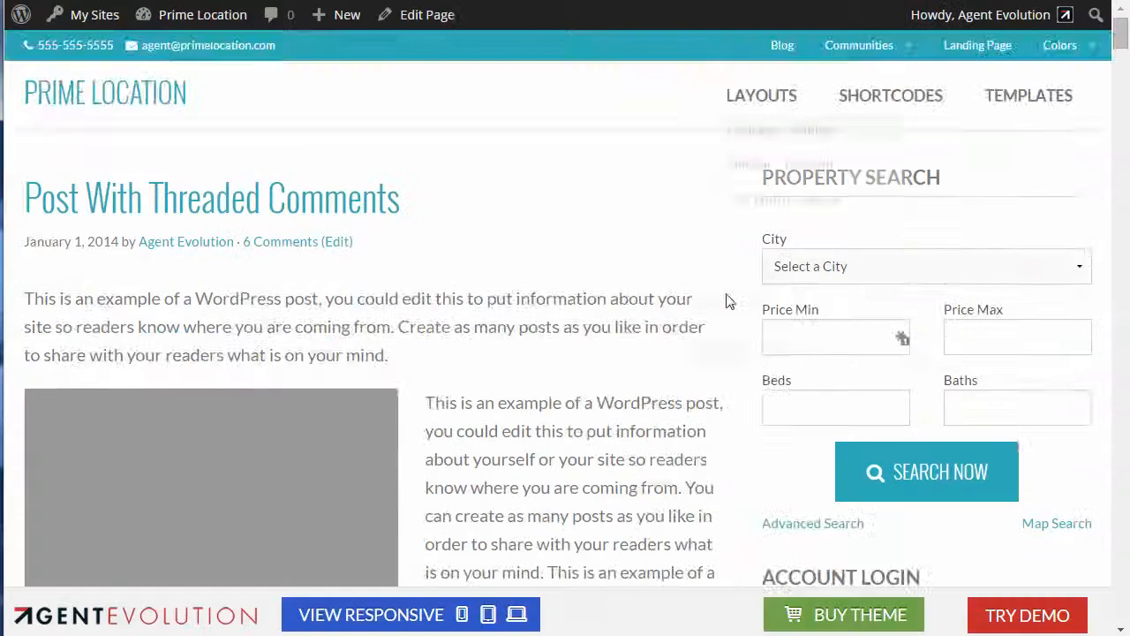
pyautogui.scroll(-10, 726, 297)
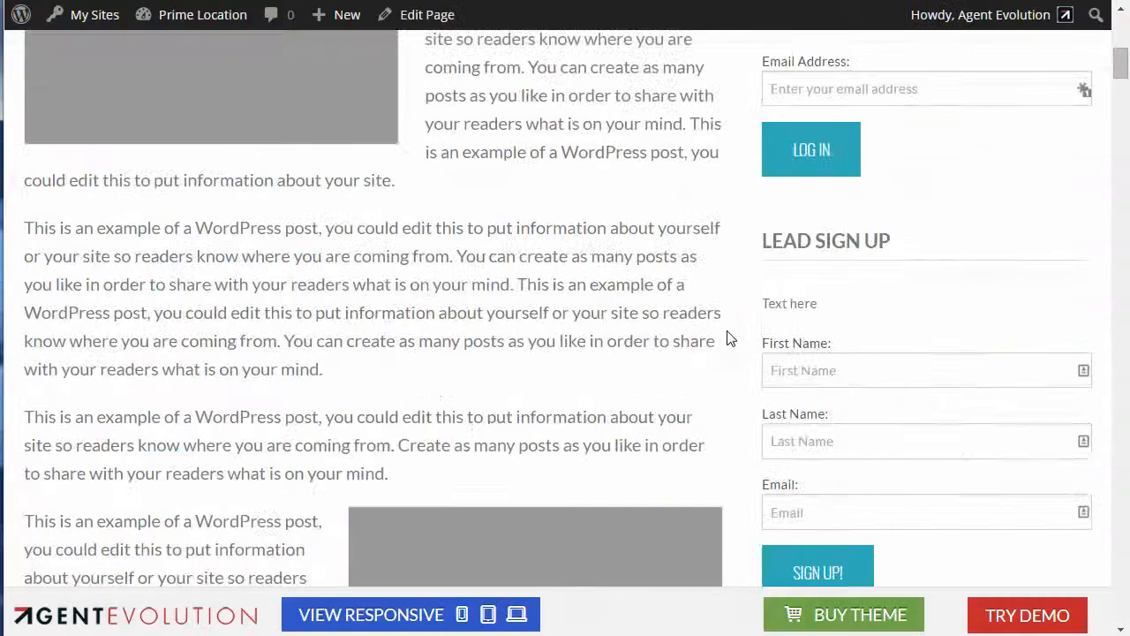
pyautogui.scroll(-15, 729, 338)
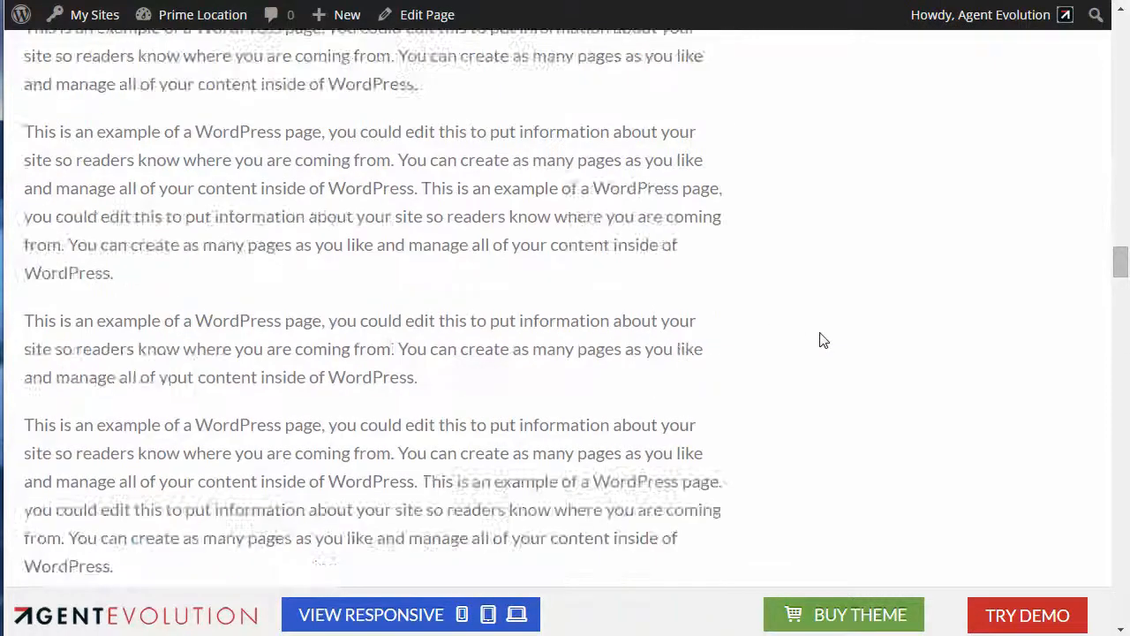
pyautogui.scroll(-10, 825, 340)
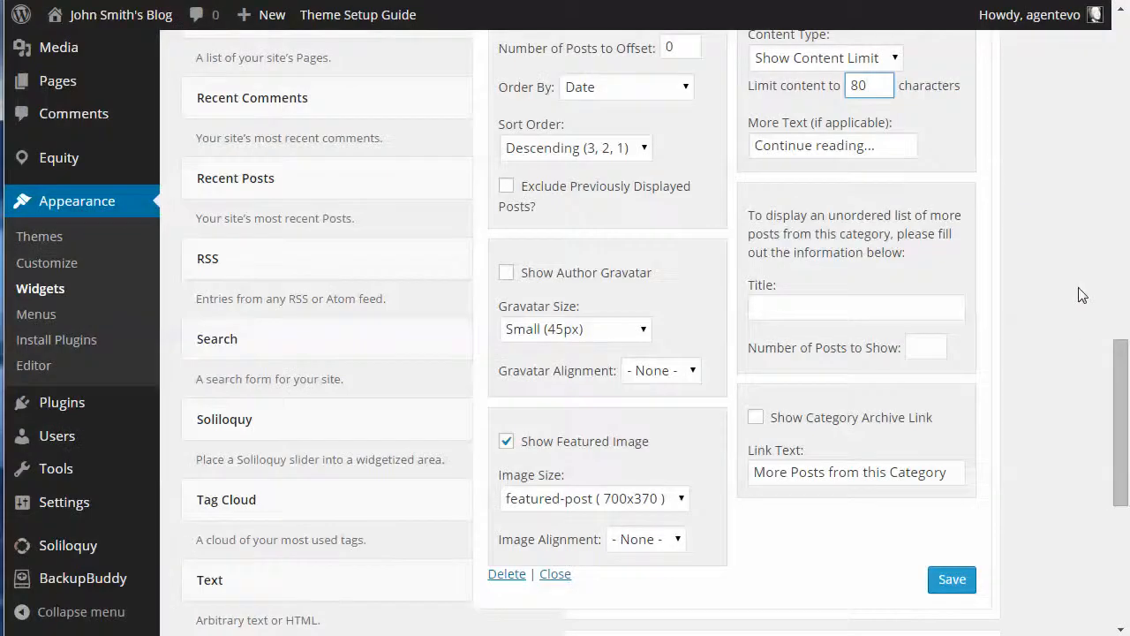
# Collapse Footer 2's Featured Posts widget and open Footer 3's Property Search widget to review its title and taxonomy options.
pyautogui.scroll(5, 1084, 291)
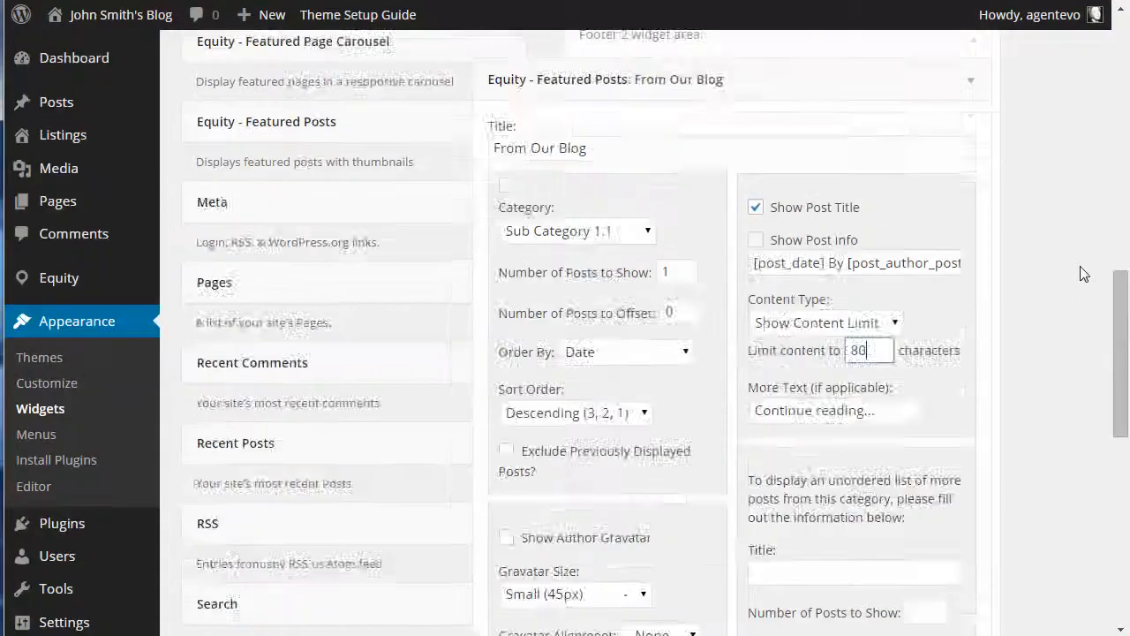
pyautogui.click(971, 256)
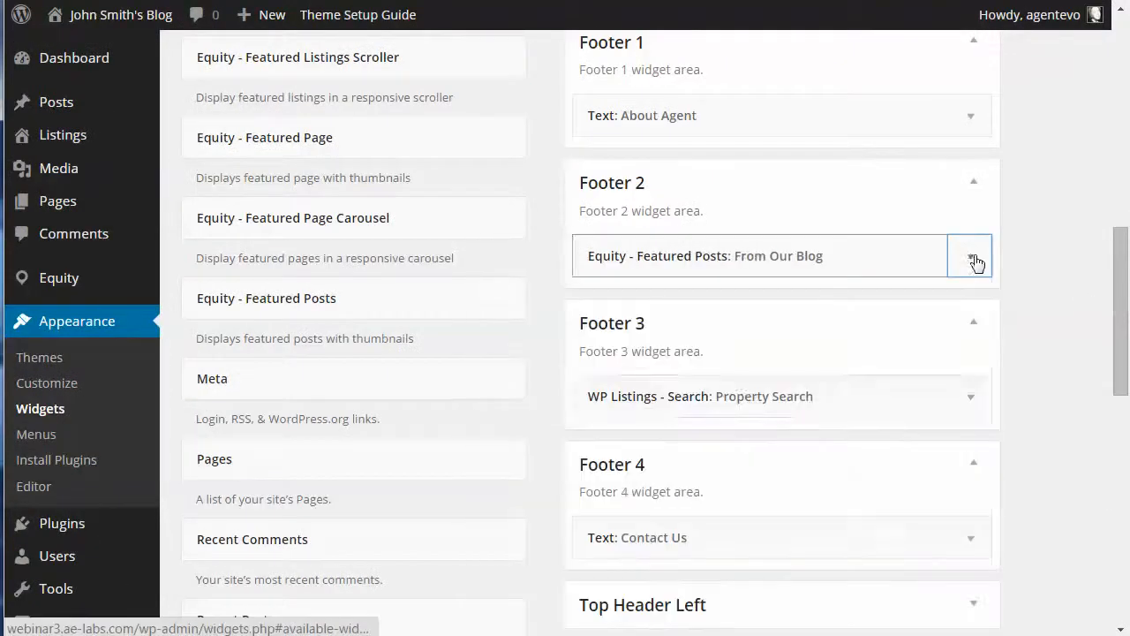
pyautogui.click(976, 399)
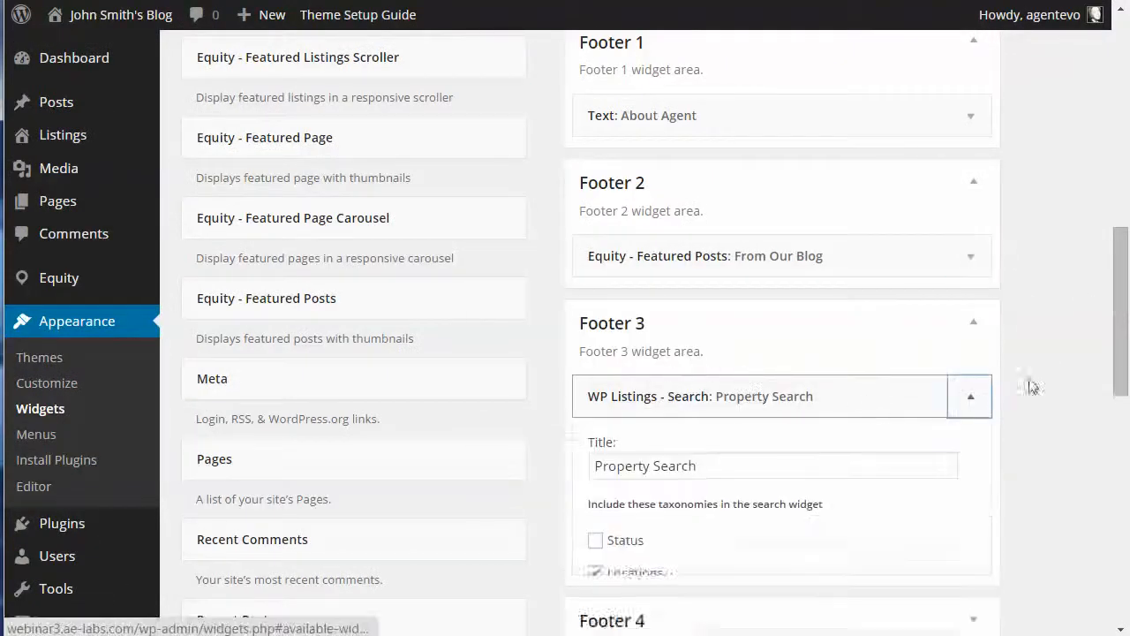
pyautogui.scroll(-2, 1056, 368)
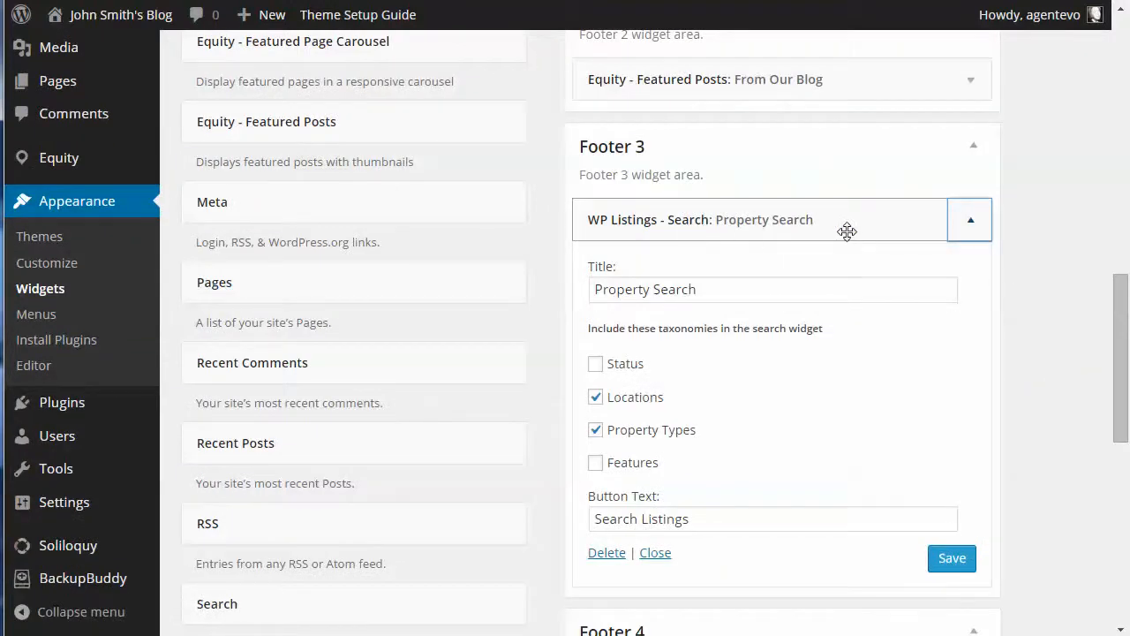
pyautogui.click(741, 293)
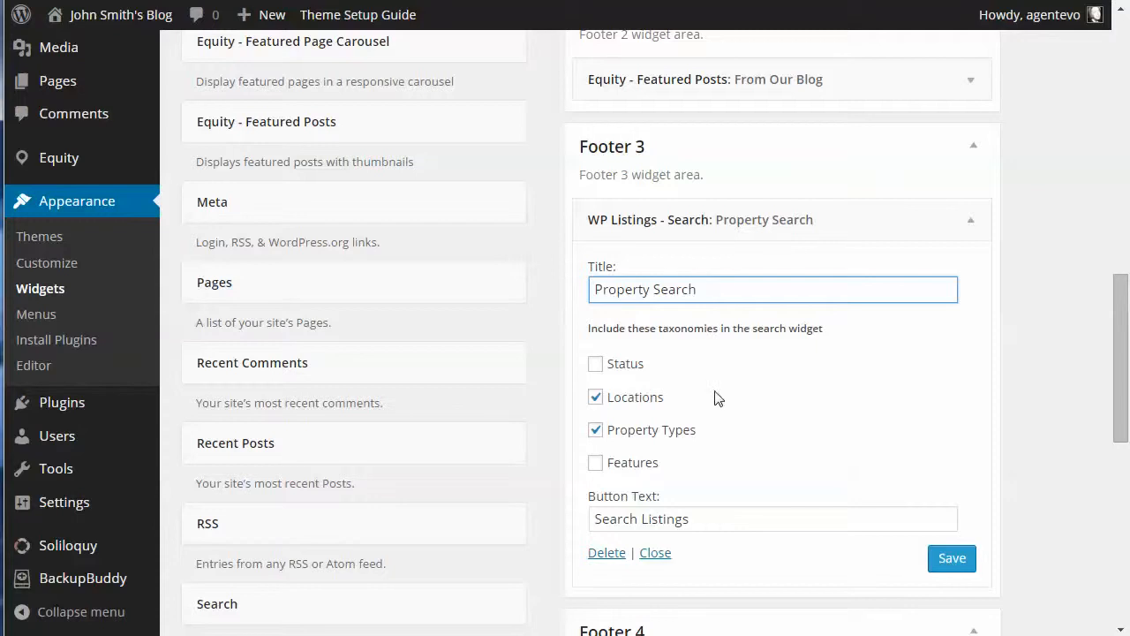
# Switch to the front-end listing page and inspect the Locations choices in the footer's Property Search form.
pyautogui.click(362, 1)
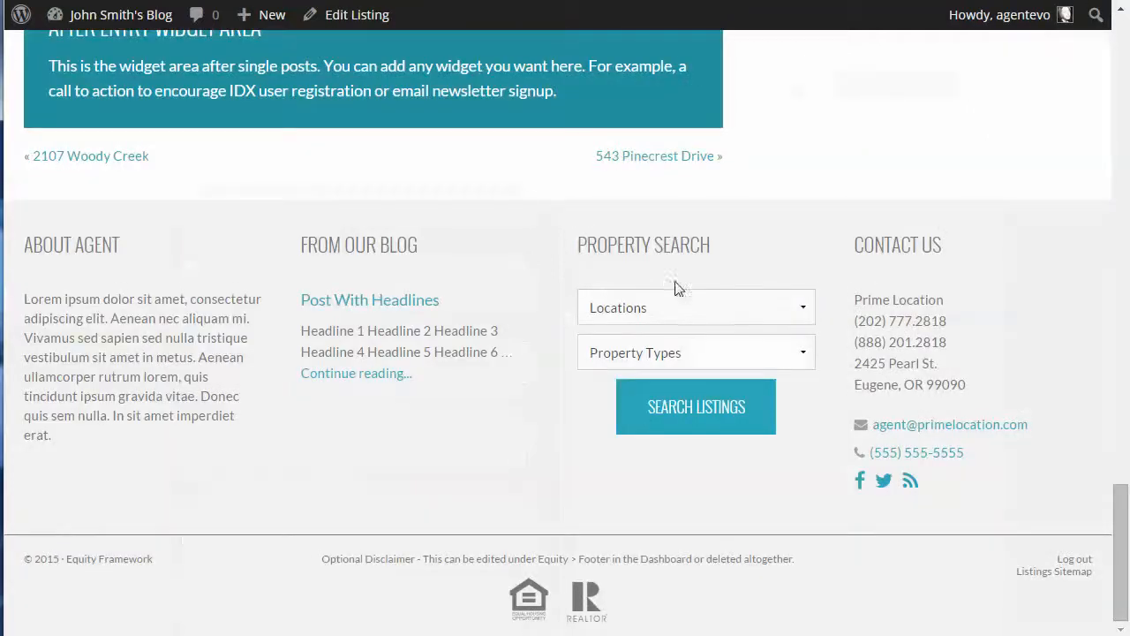
pyautogui.click(743, 315)
pyautogui.click(754, 237)
# Switch to the Prime Location demo's widgets page, expand Footer 3 and open its Search Listings custom menu widget.
pyautogui.click(548, 1)
pyautogui.scroll(-10, 1045, 413)
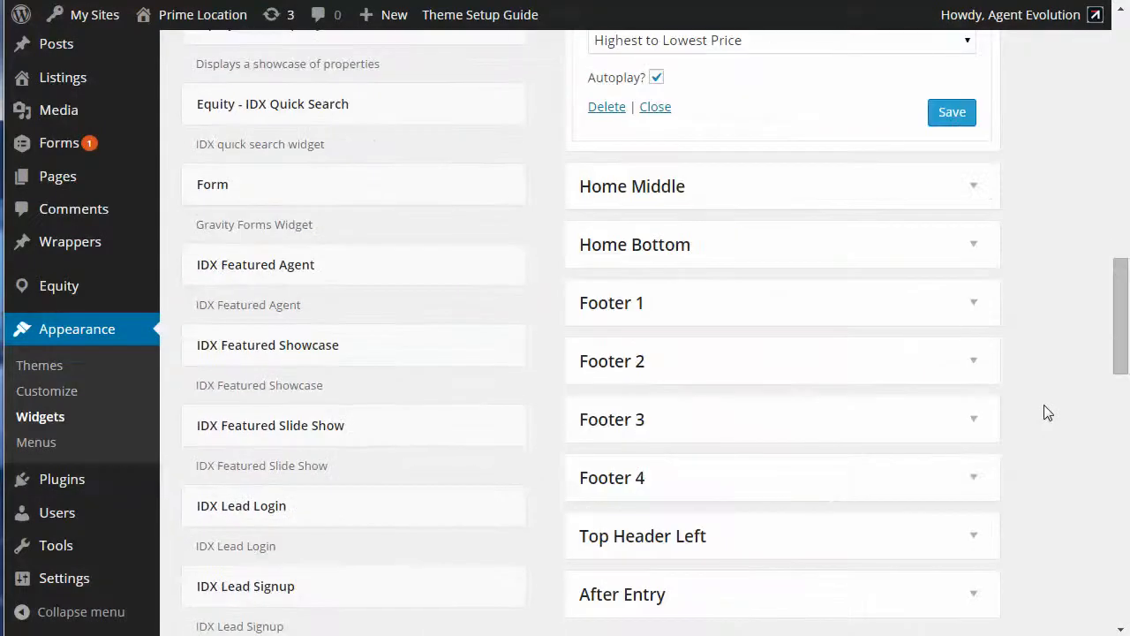
pyautogui.click(974, 424)
pyautogui.scroll(-3, 1043, 407)
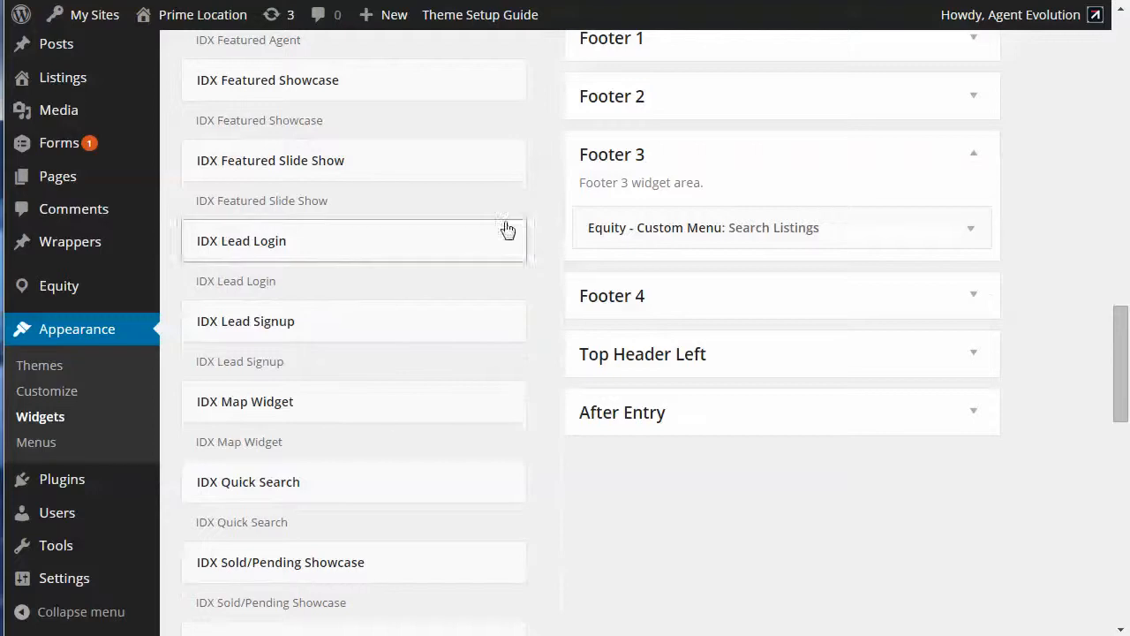
pyautogui.click(971, 235)
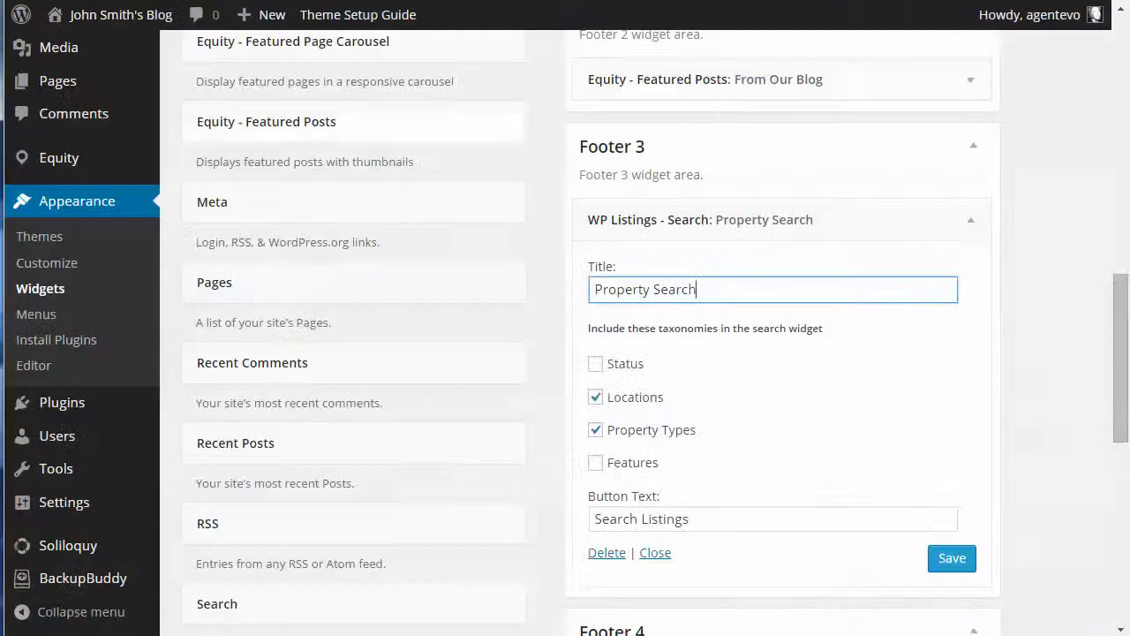
# Back in the new site's widgets, collapse Footer 3's Property Search widget and open Footer 4's Contact Us text widget, focusing its title.
pyautogui.click(976, 223)
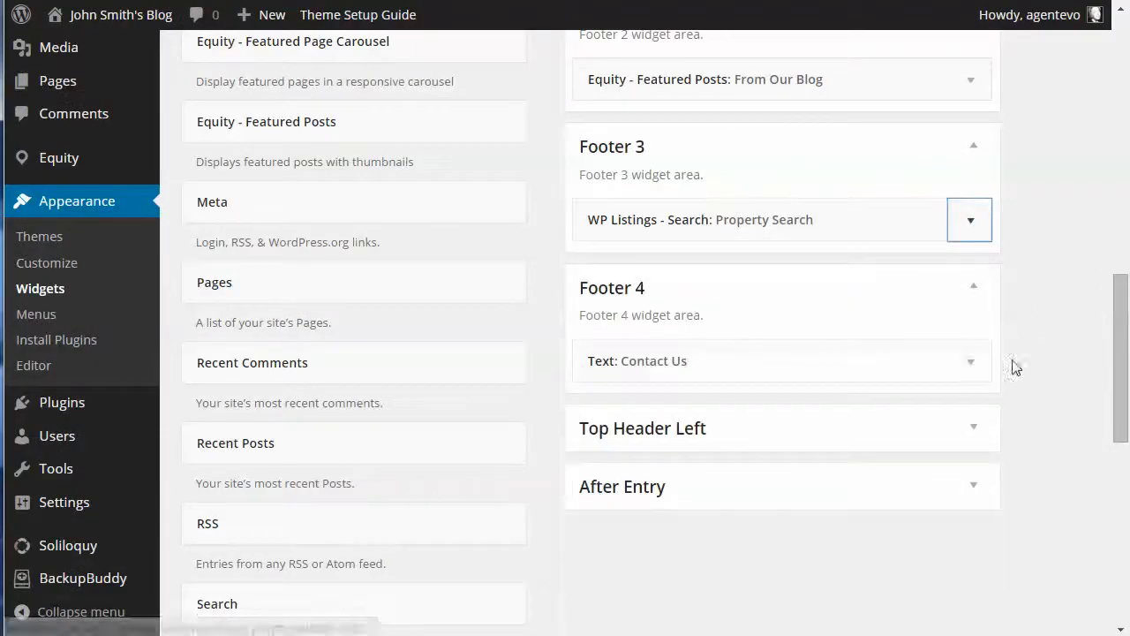
pyautogui.click(974, 367)
pyautogui.scroll(-3, 1068, 345)
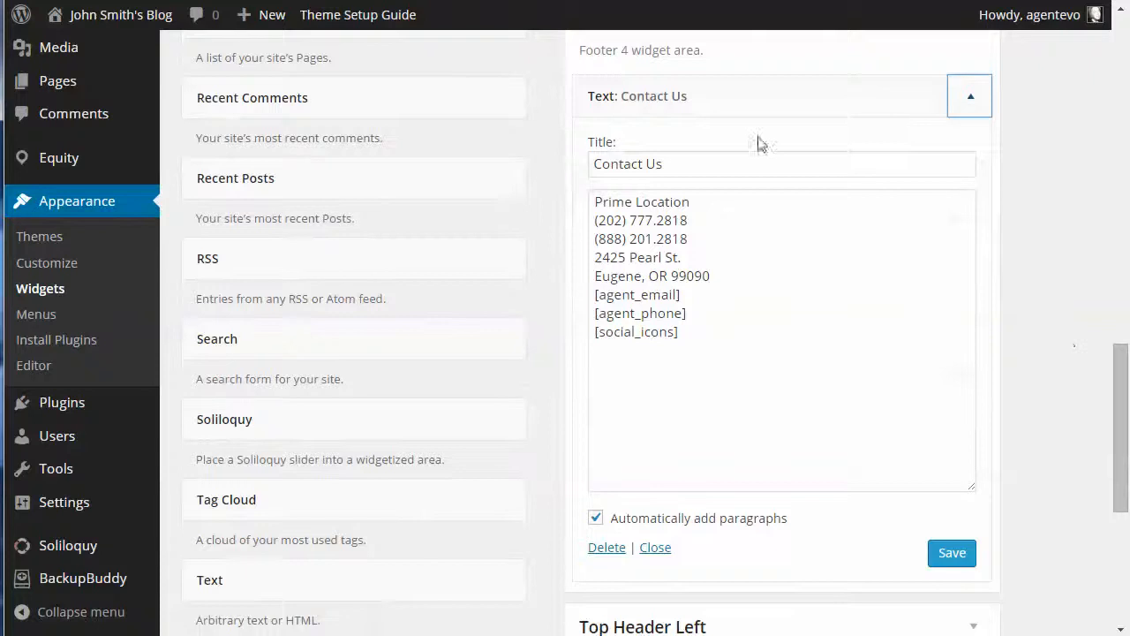
pyautogui.click(697, 167)
# Highlight the business contact lines and the [agent_email], [agent_phone] and [social_icons] shortcodes in Footer 4's Contact Us text for review.
pyautogui.moveTo(597, 201); pyautogui.dragTo(765, 276)
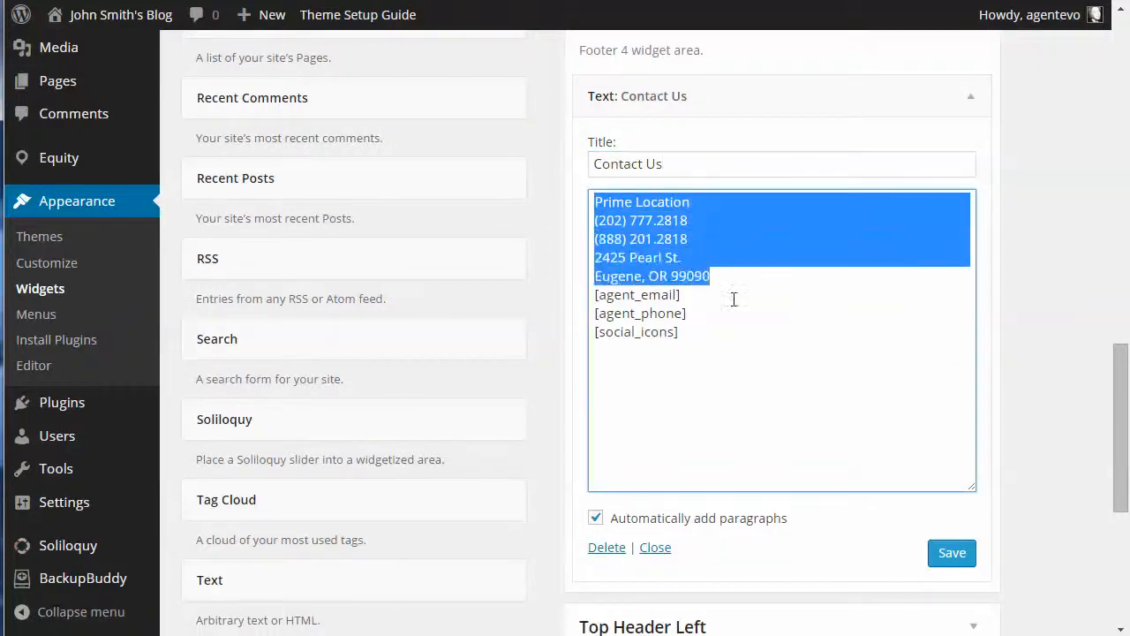
pyautogui.click(680, 295)
pyautogui.moveTo(691, 295); pyautogui.dragTo(592, 295)
pyautogui.moveTo(690, 313); pyautogui.dragTo(594, 314)
pyautogui.moveTo(687, 334); pyautogui.dragTo(576, 332)
pyautogui.click(696, 329)
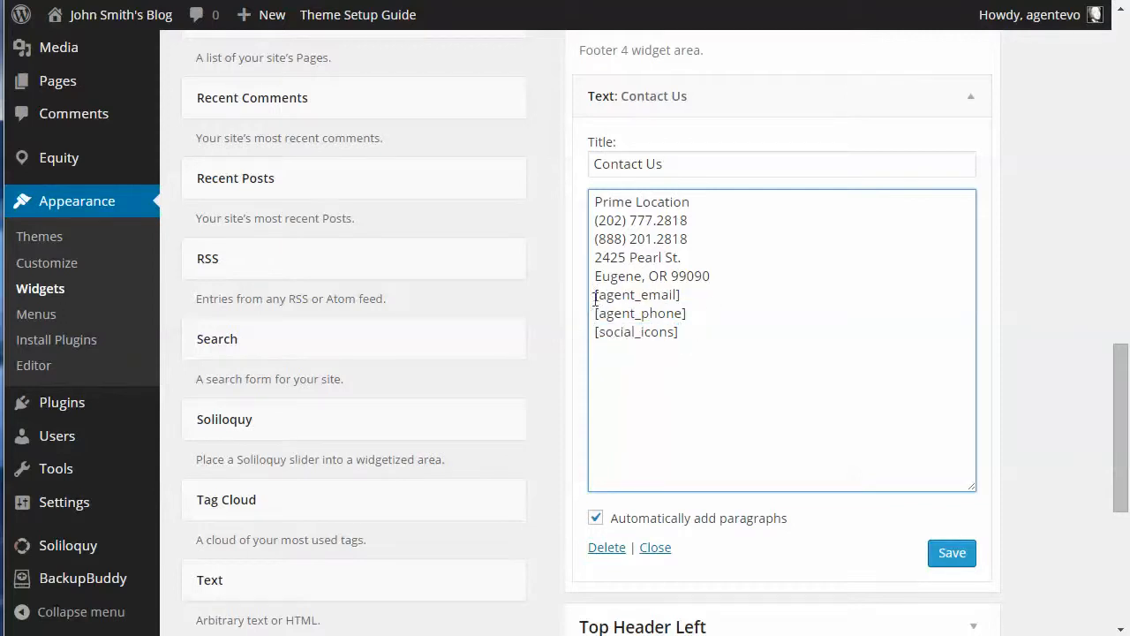